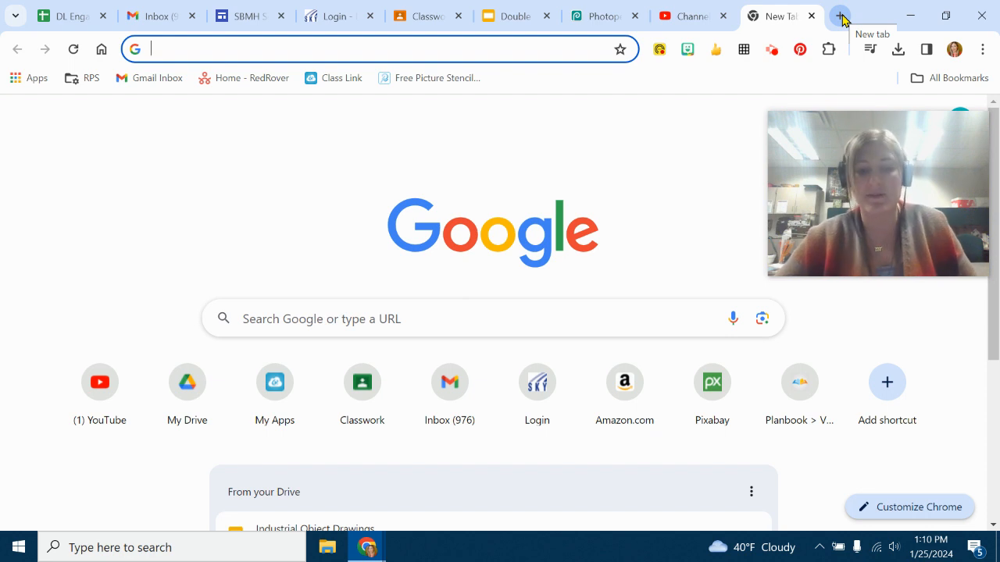
Search Google Images for "cityscape" and filter the results to large size.
text(cityscape)
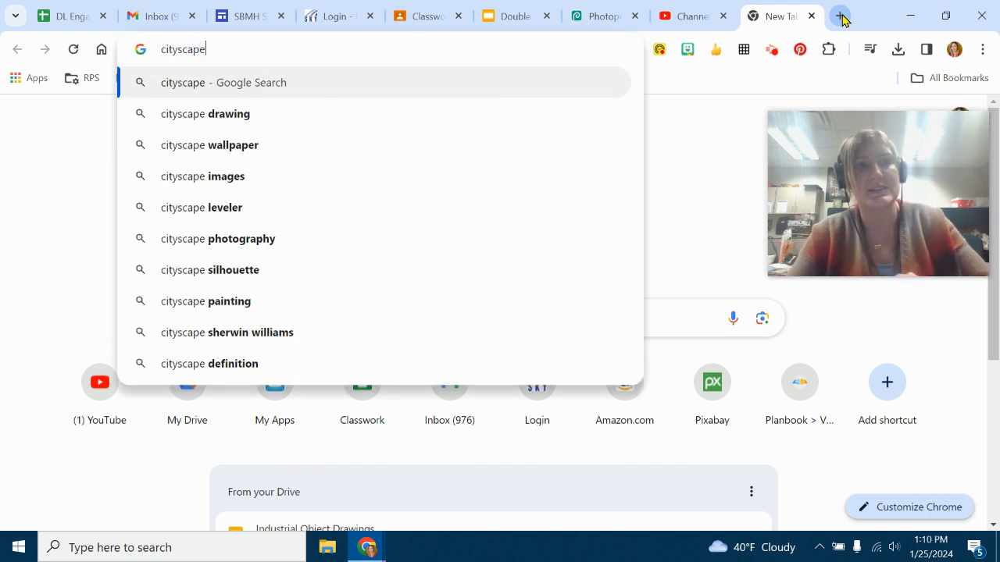
key(Return)
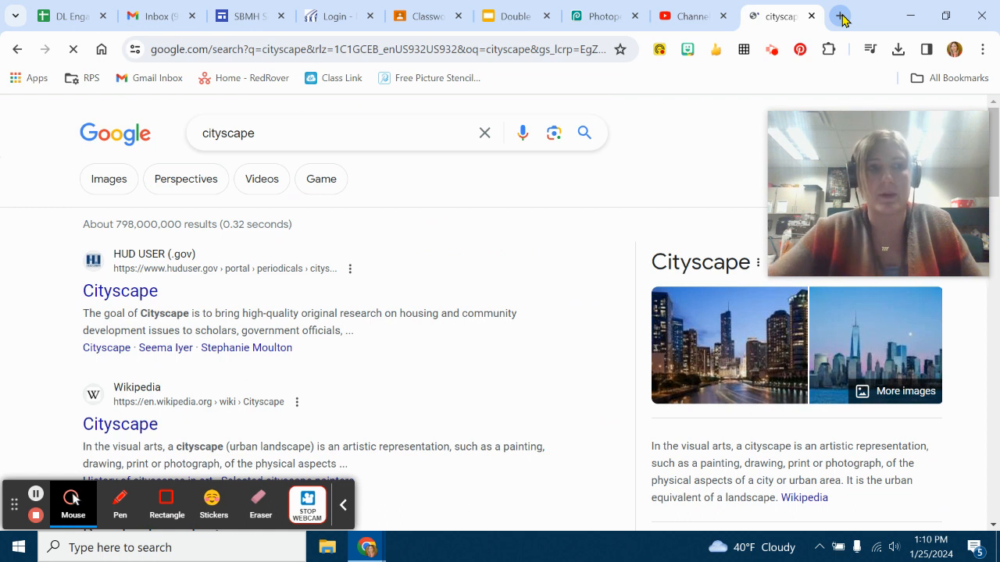
click(107, 179)
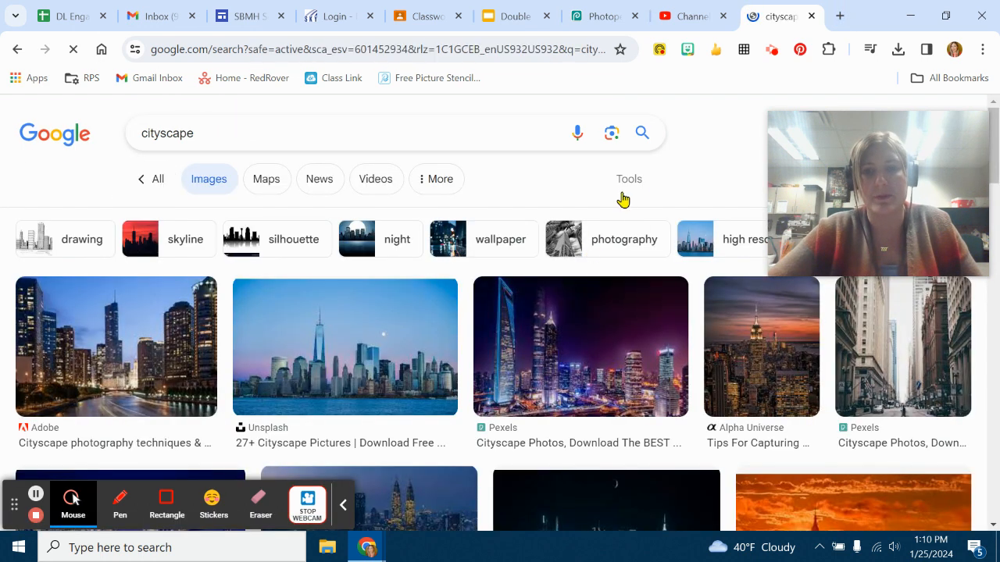
click(630, 186)
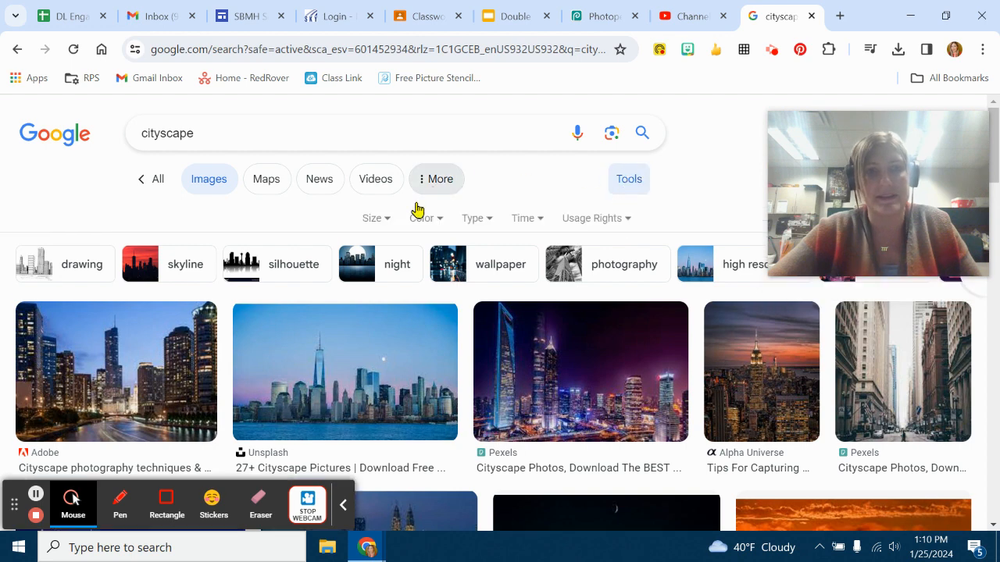
click(378, 227)
click(378, 274)
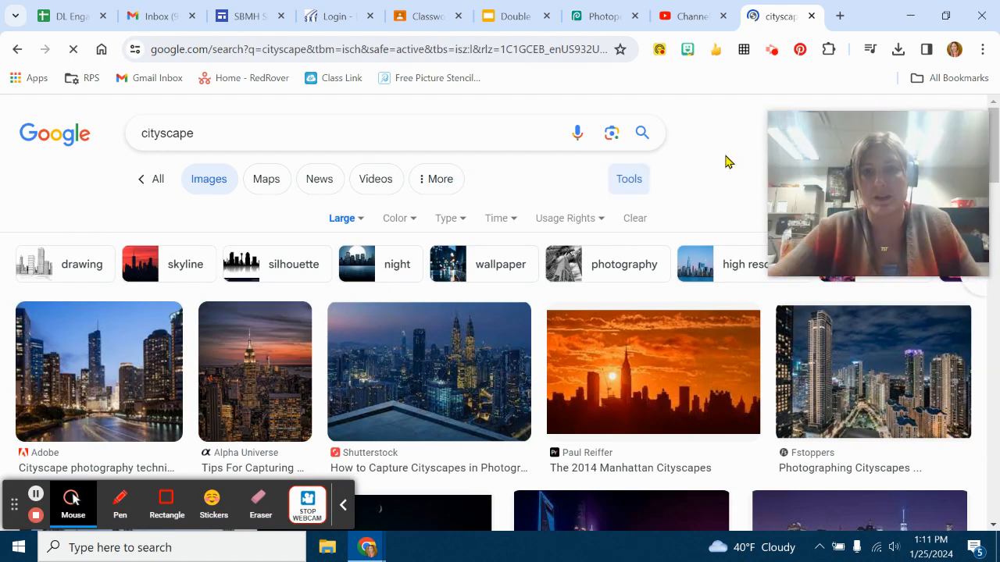
Browse the cityscape results and open the preview of the Fstoppers skyline under colourful sunset clouds.
scroll(727, 160, down, 3)
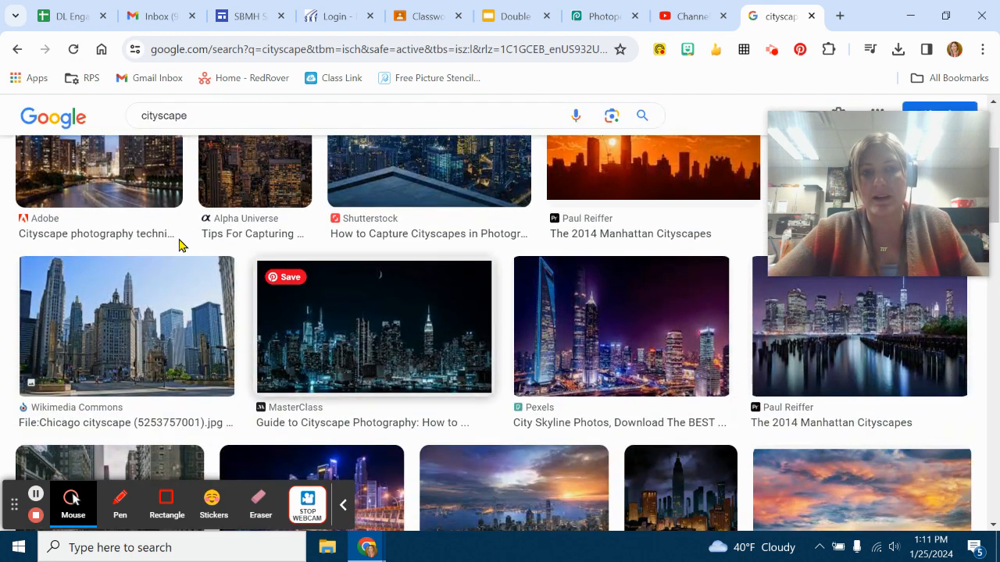
scroll(852, 357, down, 3)
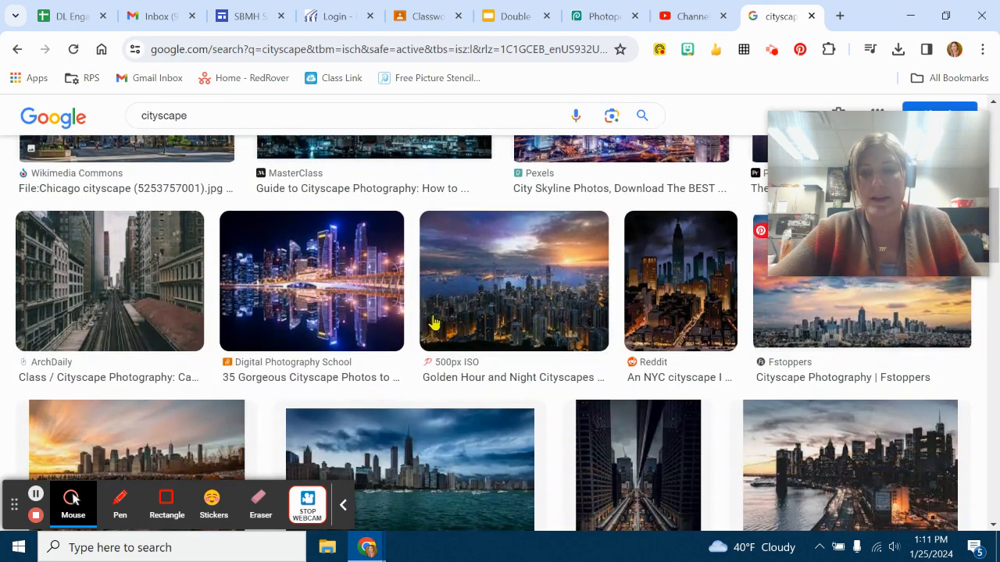
scroll(605, 318, up, 1)
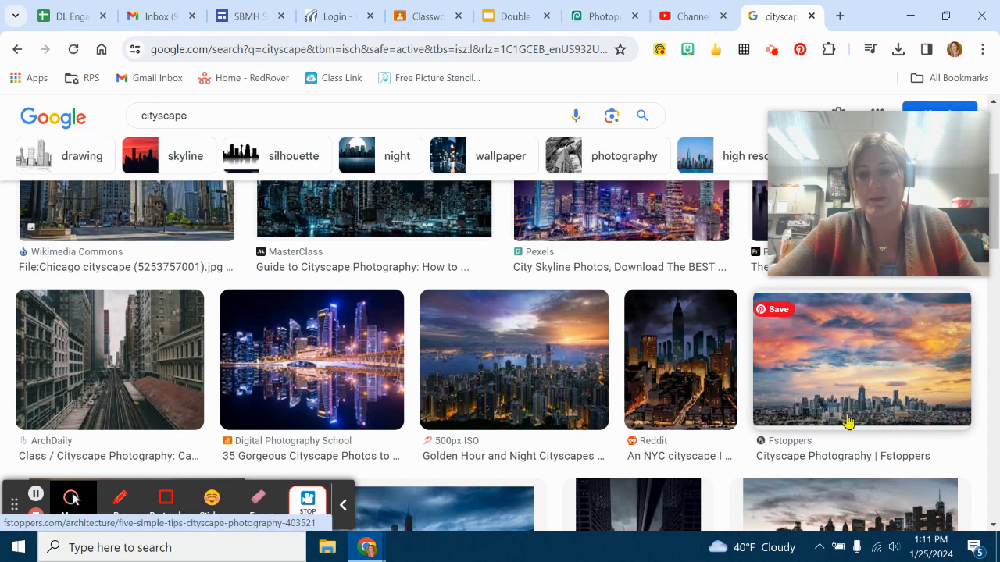
click(865, 379)
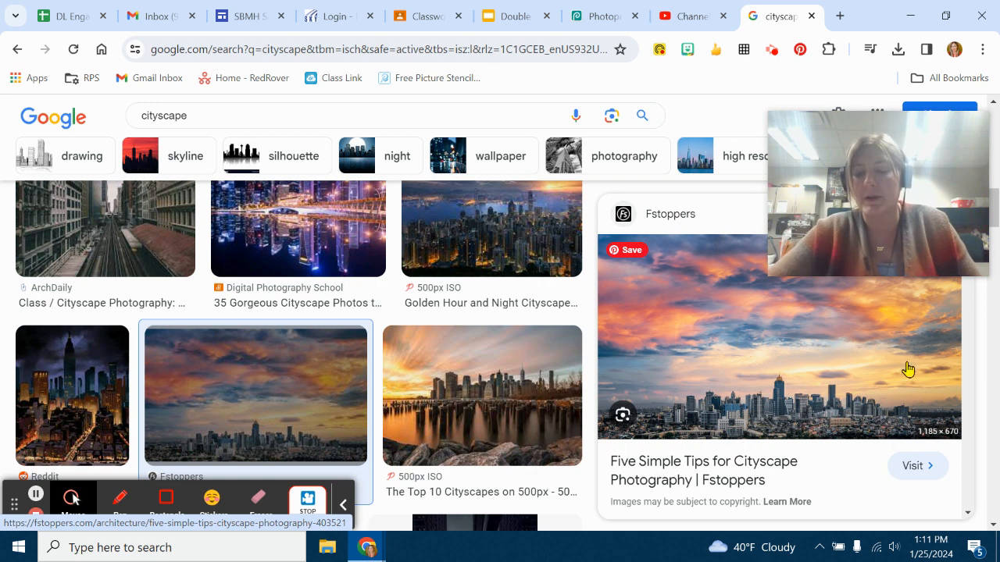
Save the previewed cityscape image to the Downloads folder under the file name bg.
right_click(787, 328)
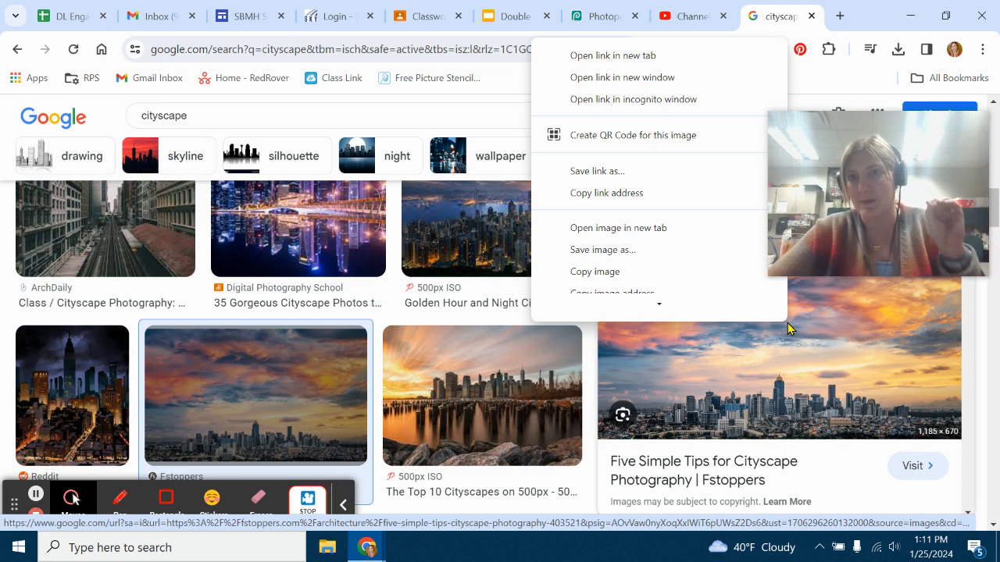
scroll(725, 305, down, 5)
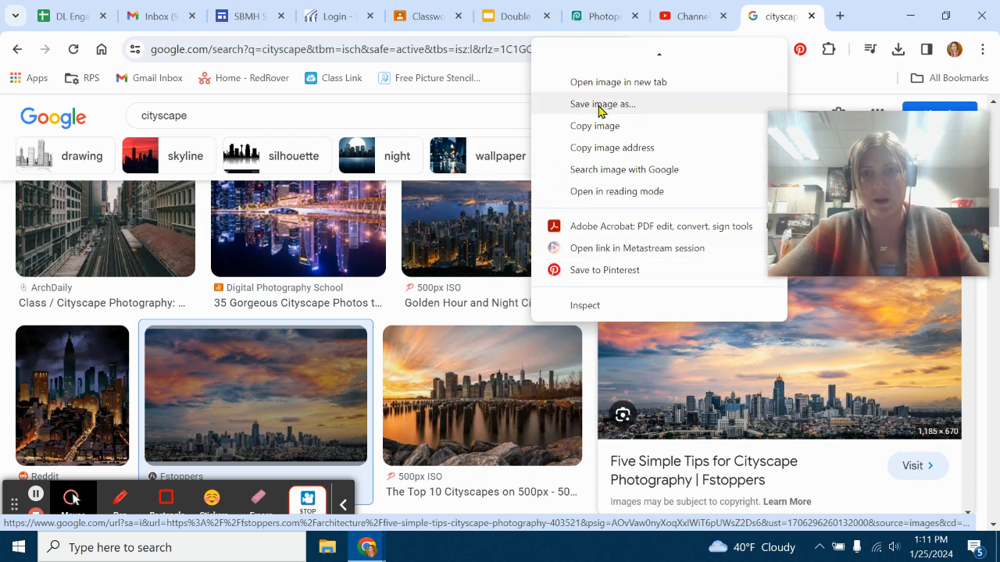
click(599, 109)
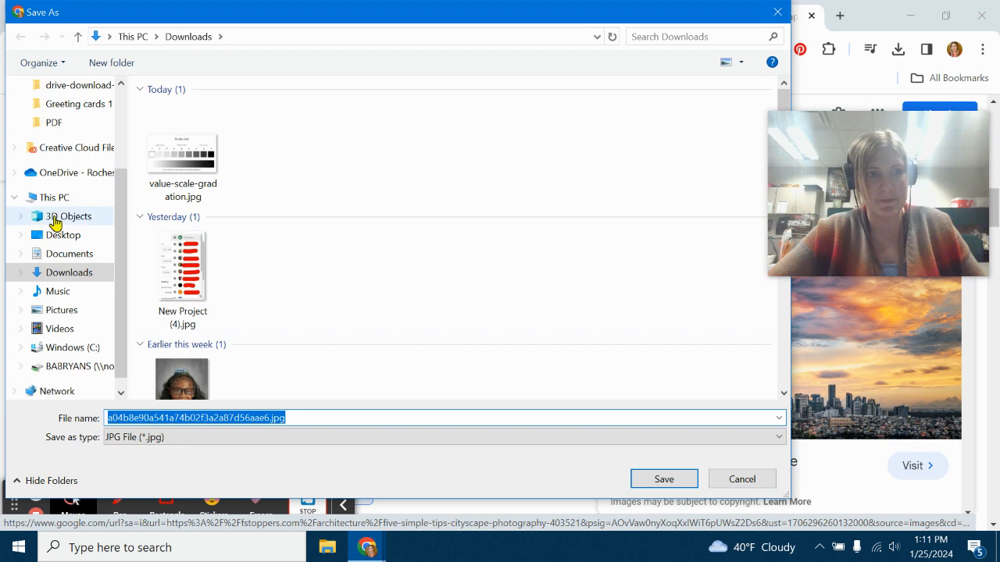
scroll(47, 157, up, 3)
click(69, 135)
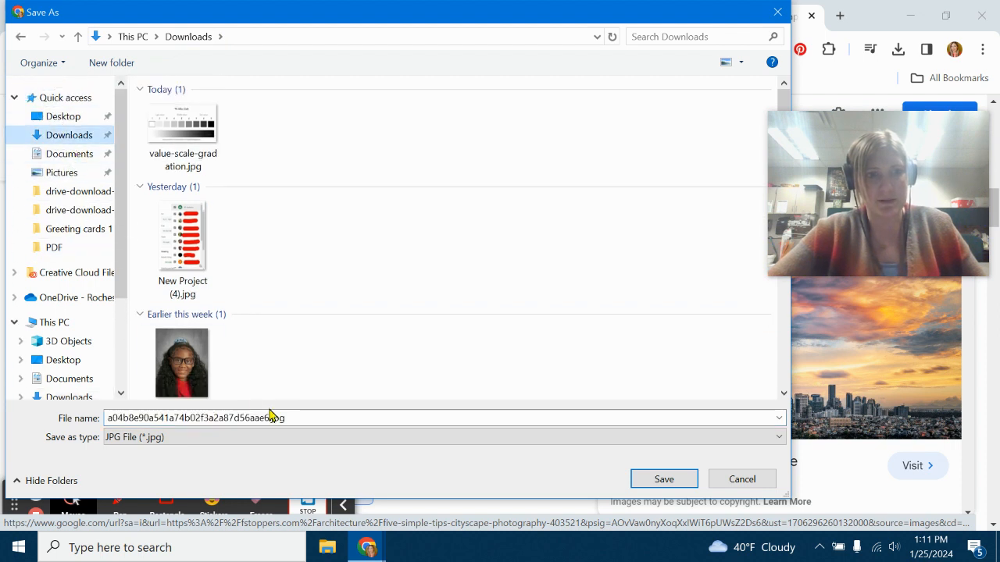
click(292, 418)
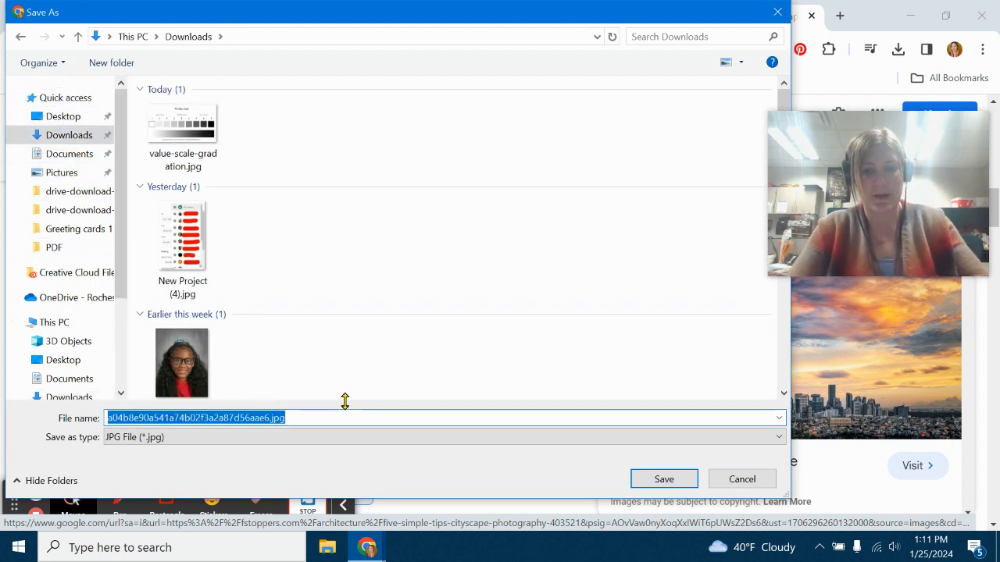
text(bg)
key(Return)
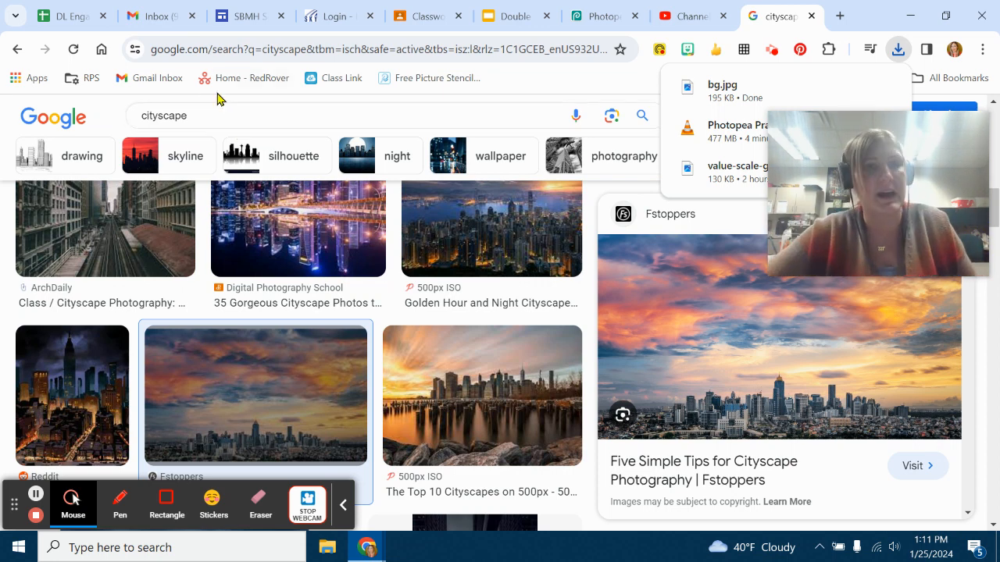
Search images for "horse" and open the preview of The Spruce Pets' brown horse galloping on the beach.
double_click(191, 116)
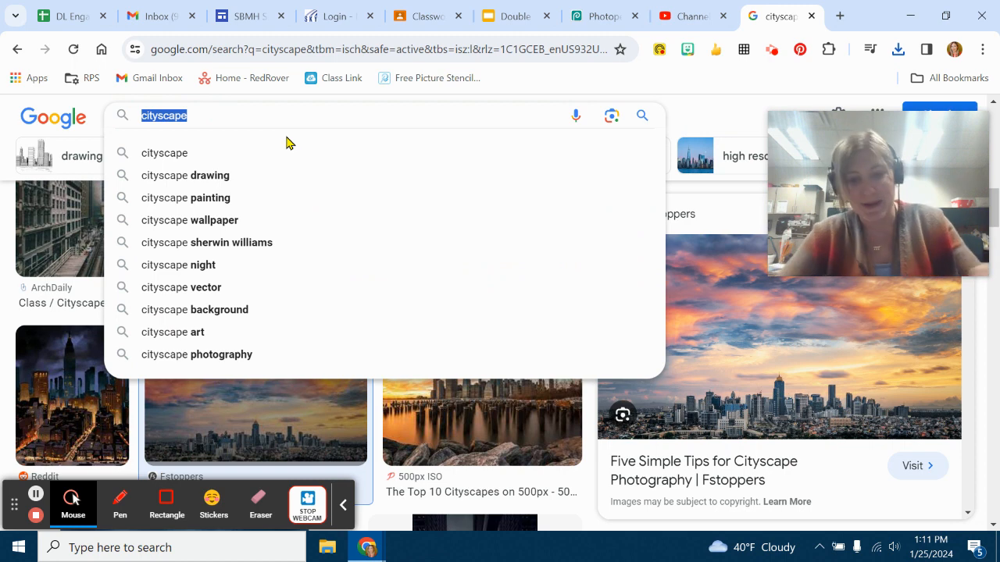
text(horse)
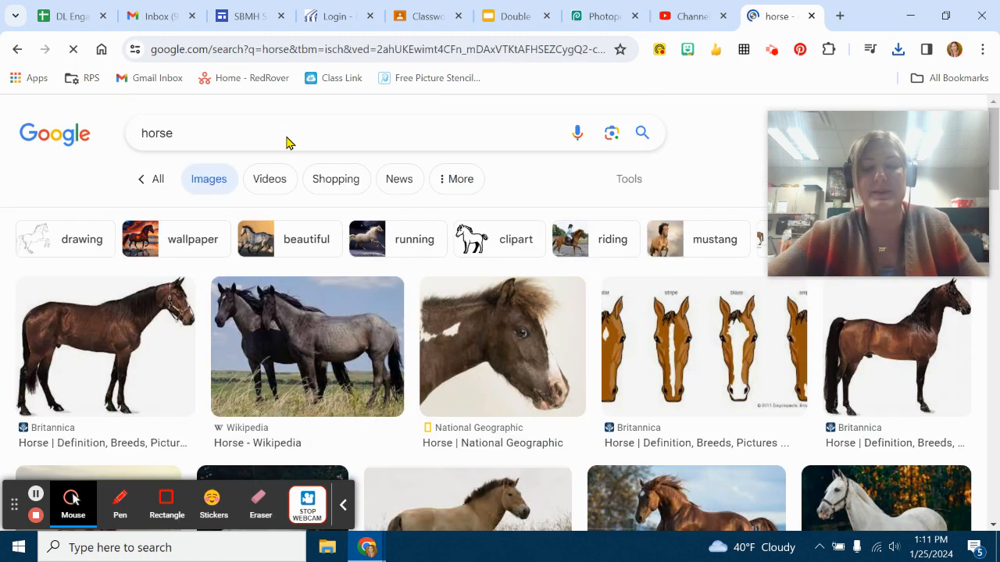
scroll(378, 219, down, 1)
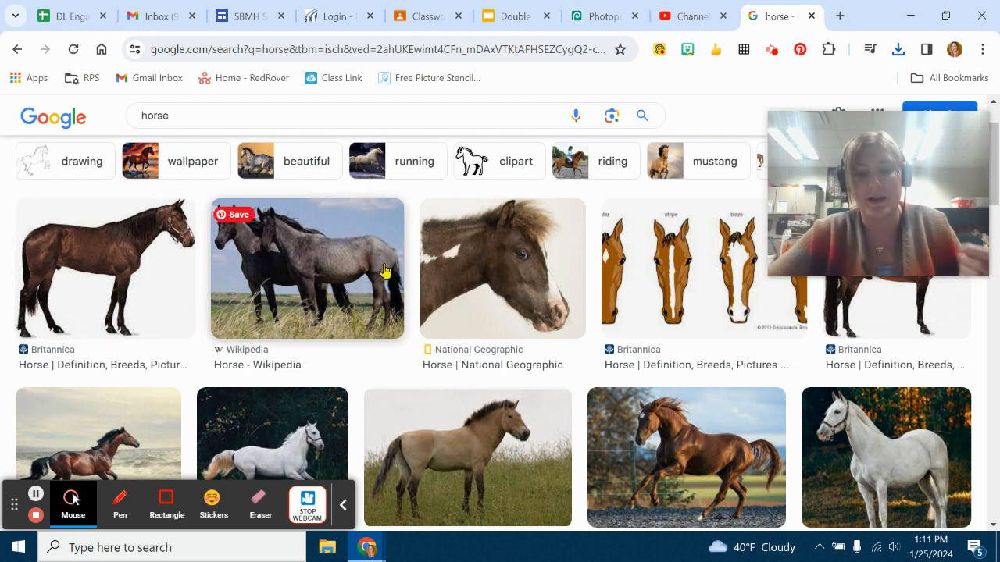
scroll(328, 320, down, 1)
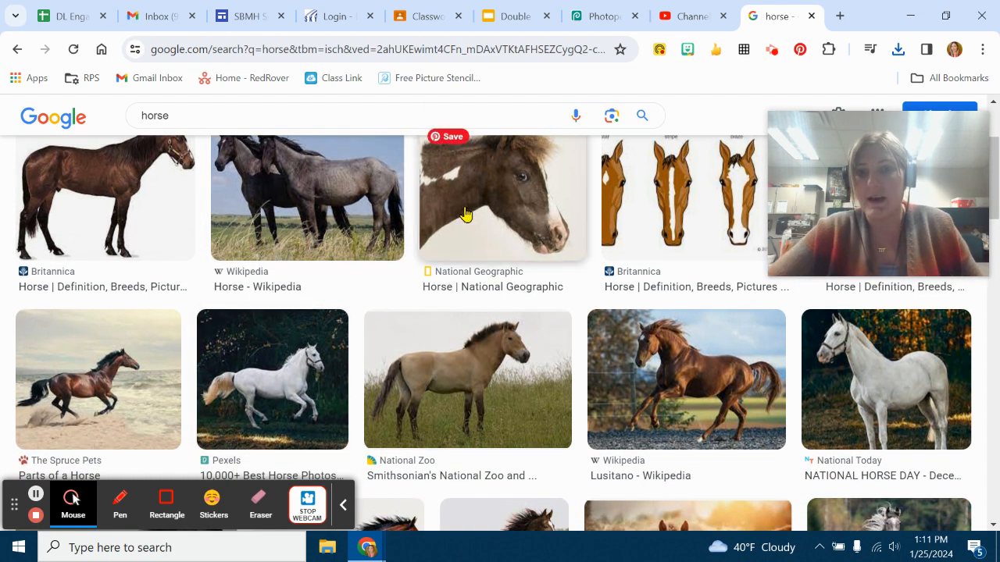
scroll(533, 278, down, 1)
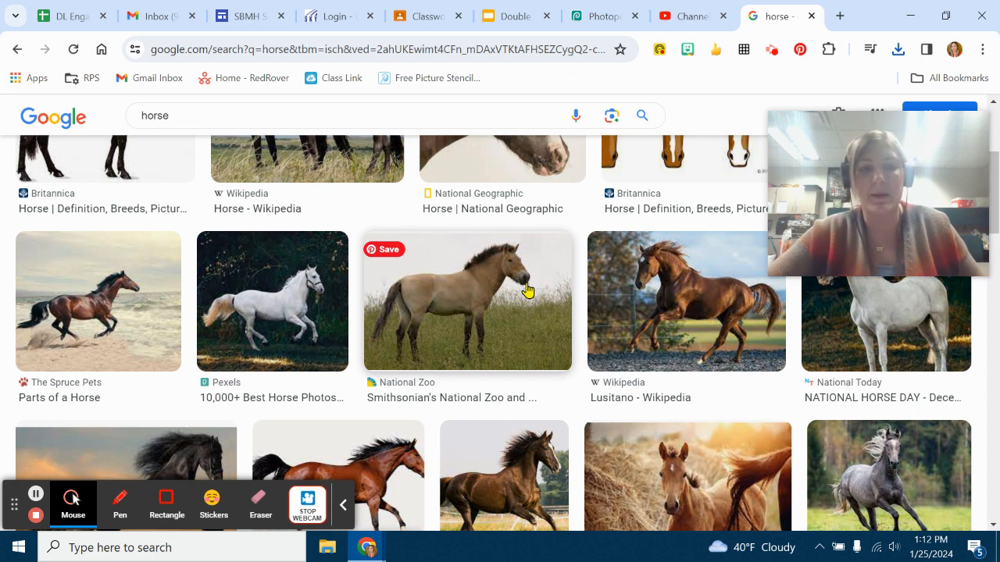
scroll(382, 331, down, 1)
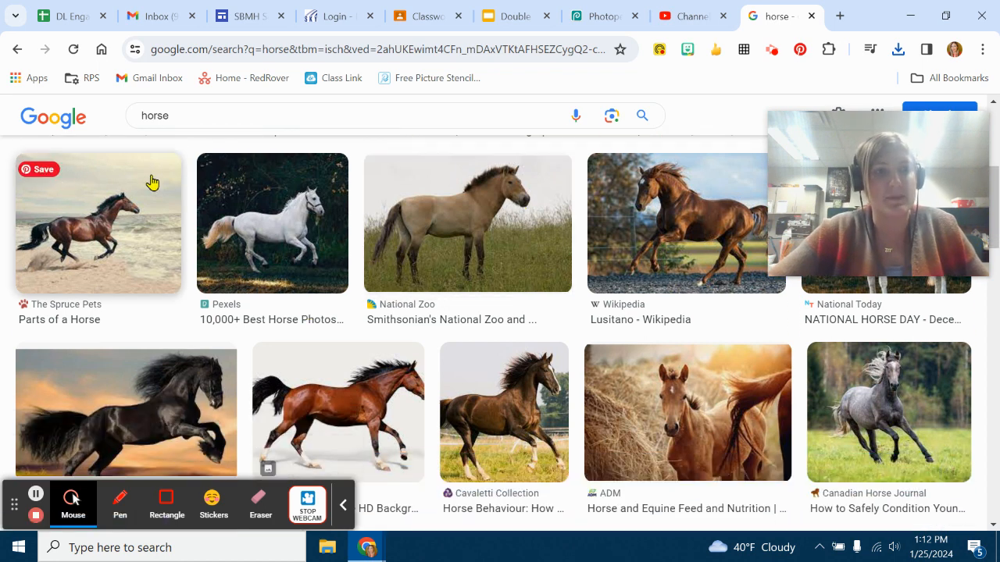
scroll(71, 254, up, 3)
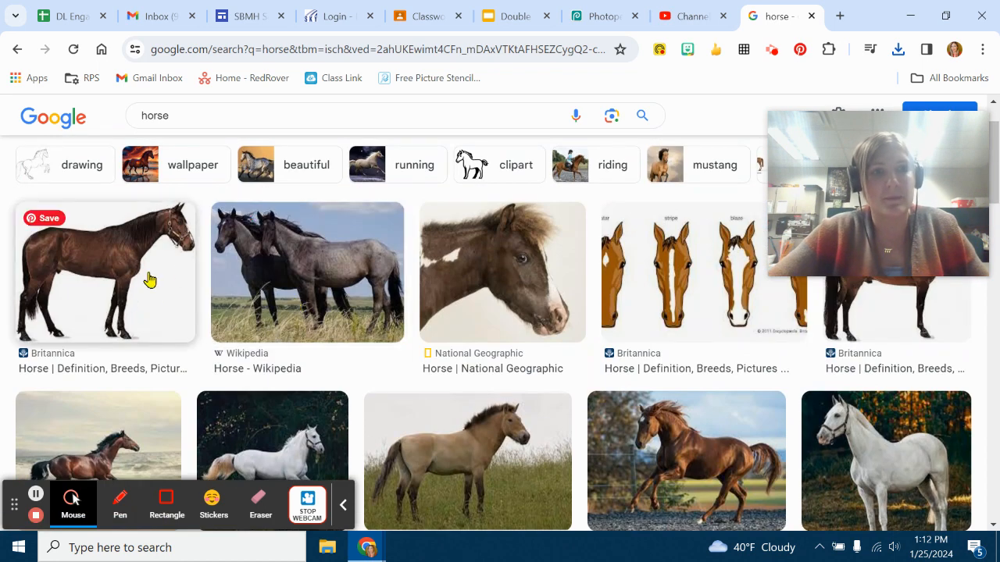
scroll(419, 319, down, 2)
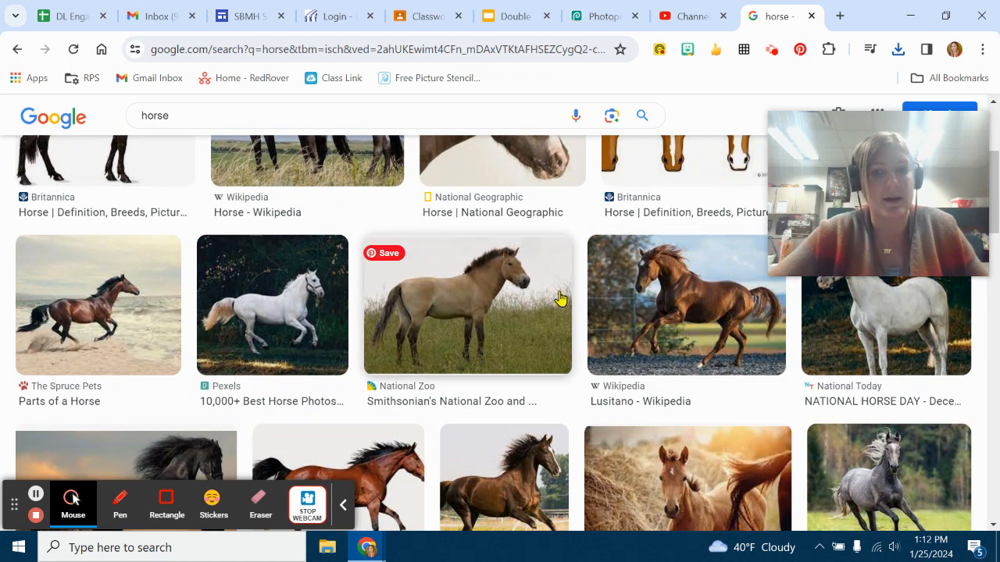
scroll(572, 291, down, 1)
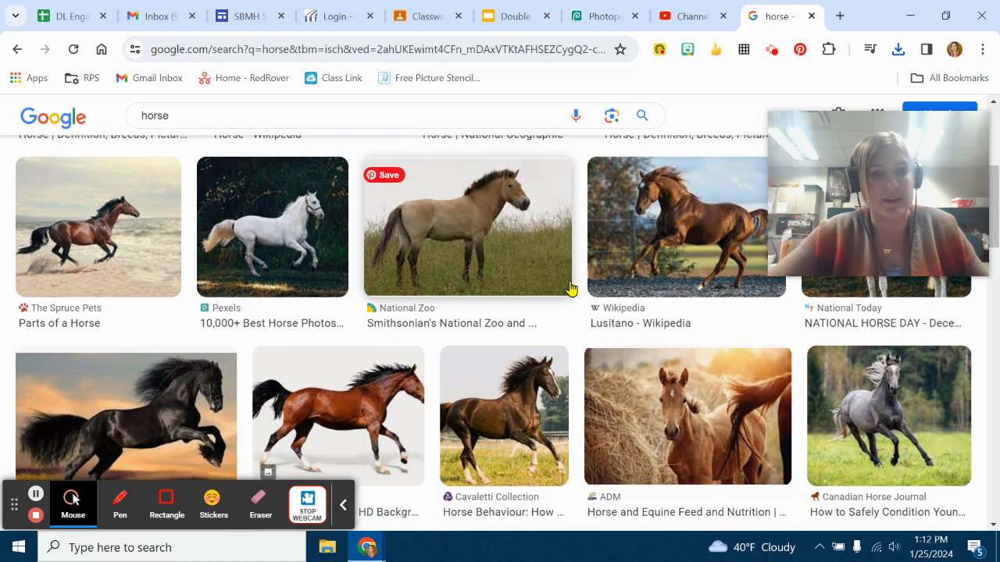
click(102, 228)
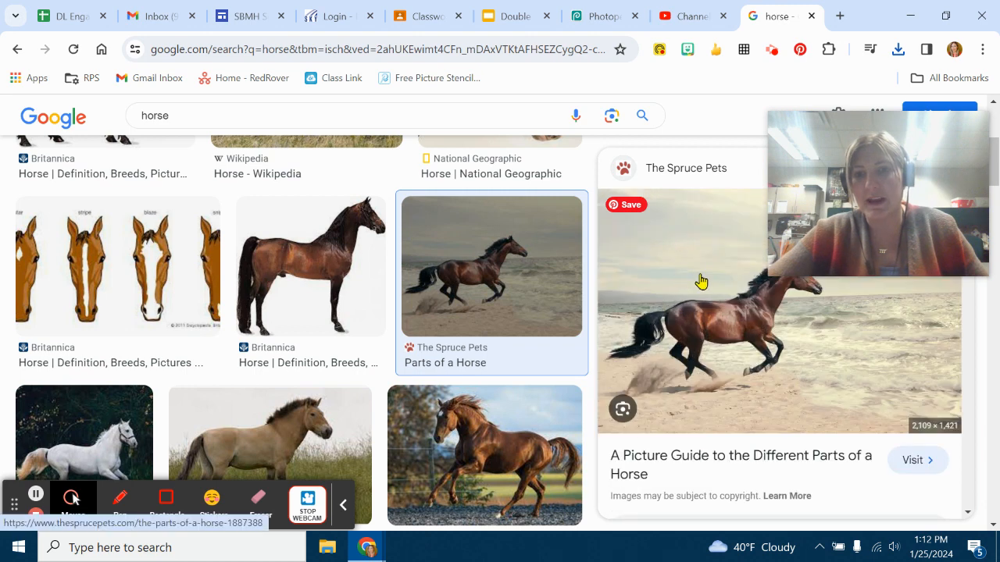
Save the previewed galloping horse image to the Downloads folder under the file name horse.
right_click(700, 279)
mouse_move(756, 270)
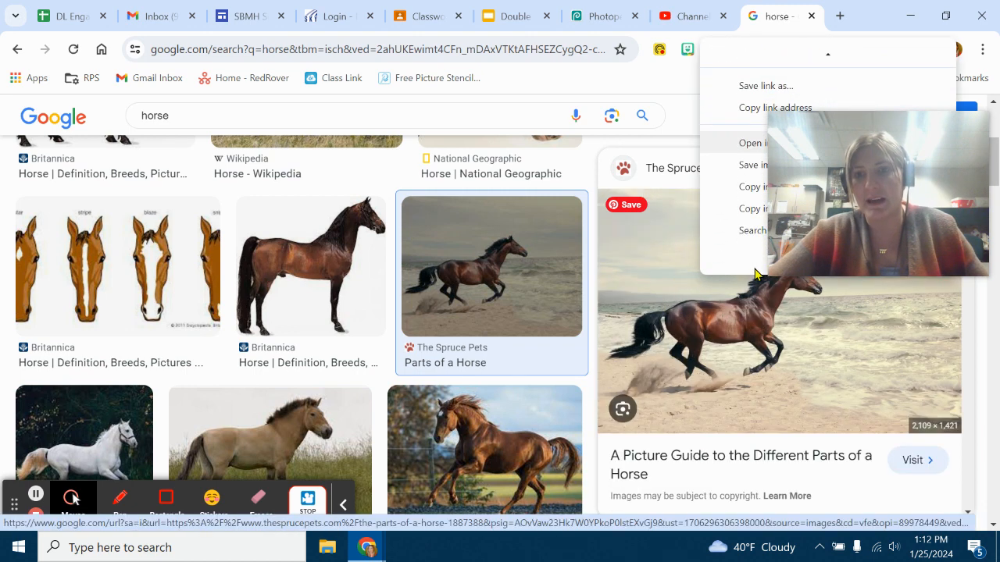
click(757, 100)
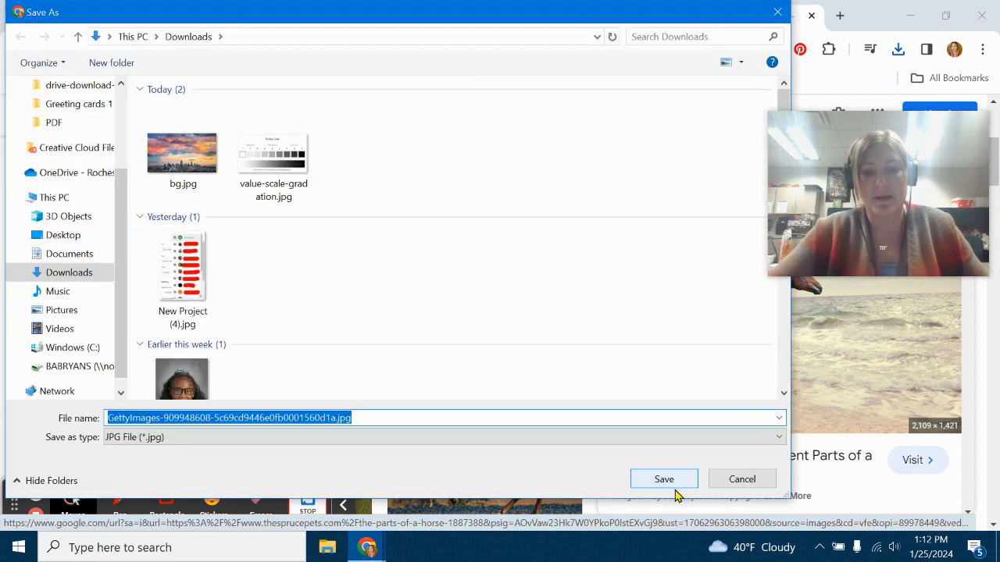
text(horse)
click(663, 479)
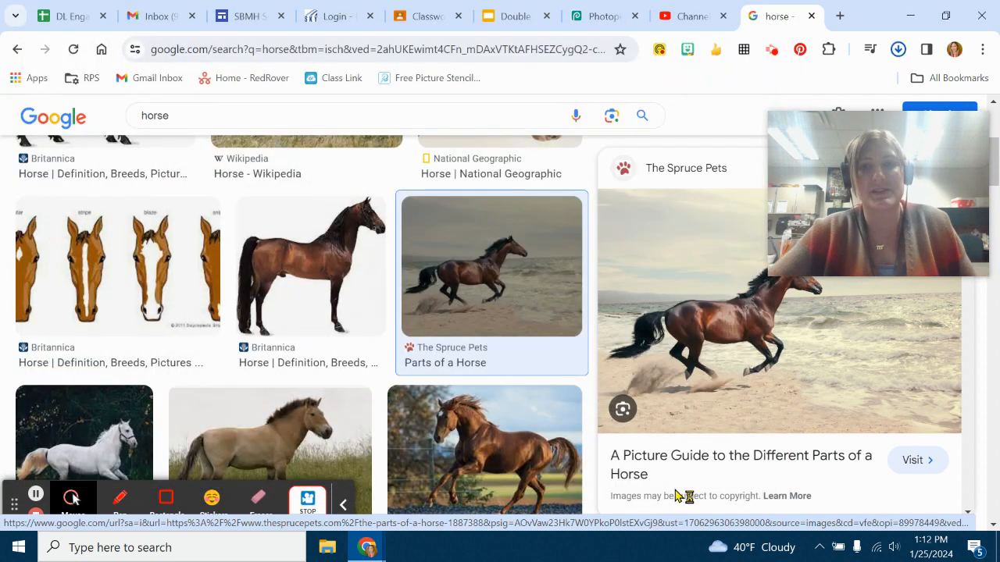
Switch to Photopea and open bg.jpg from the Downloads folder as its own document.
click(598, 13)
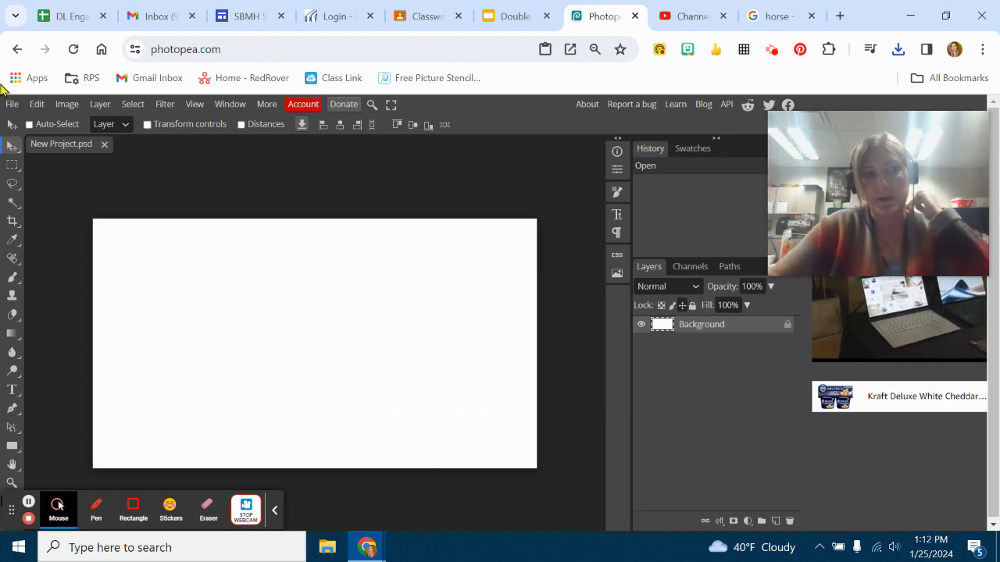
click(12, 104)
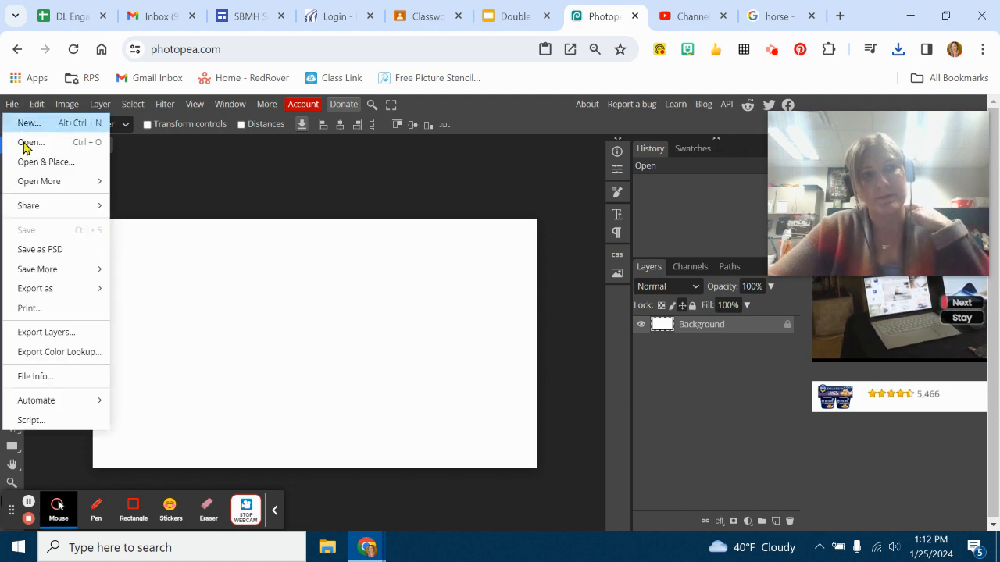
click(24, 144)
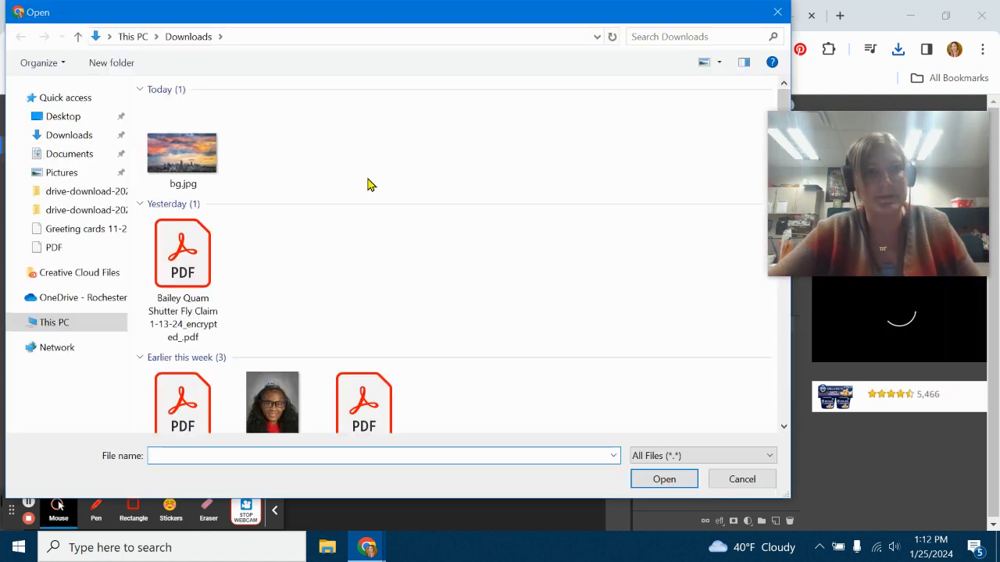
double_click(273, 172)
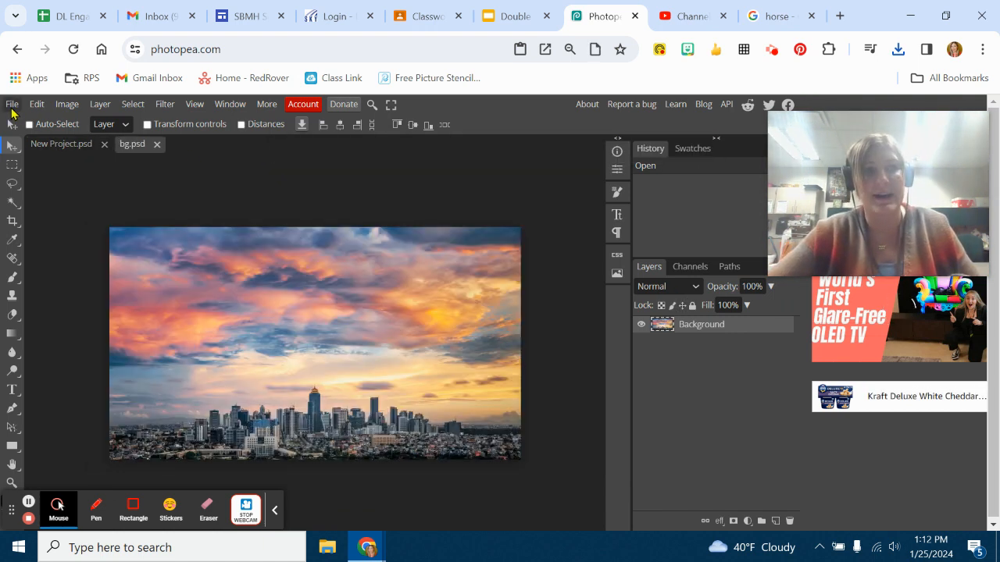
Open horse.jpg from Downloads as a separate document, view the bg document briefly, and return to the horse document.
click(11, 108)
click(16, 142)
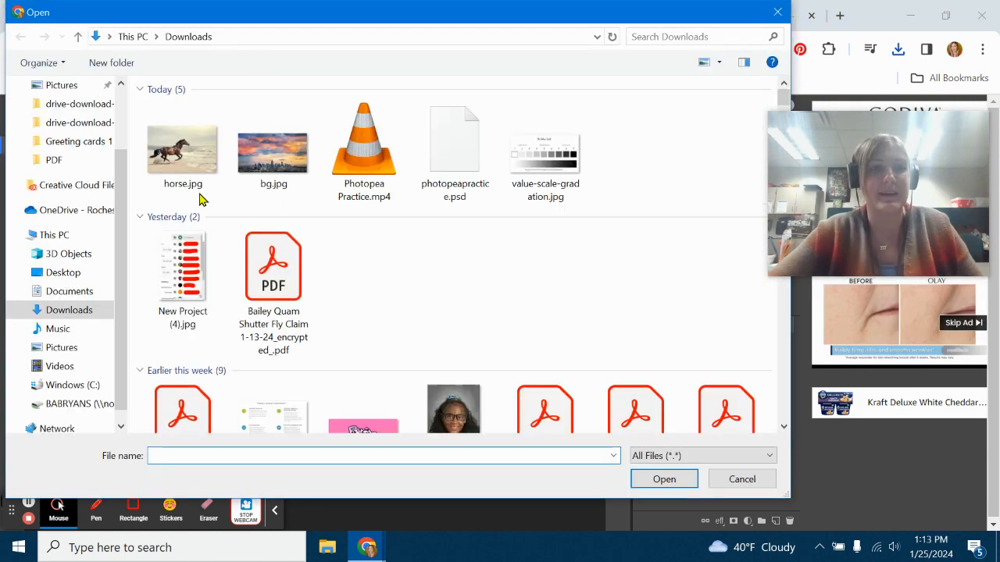
double_click(193, 166)
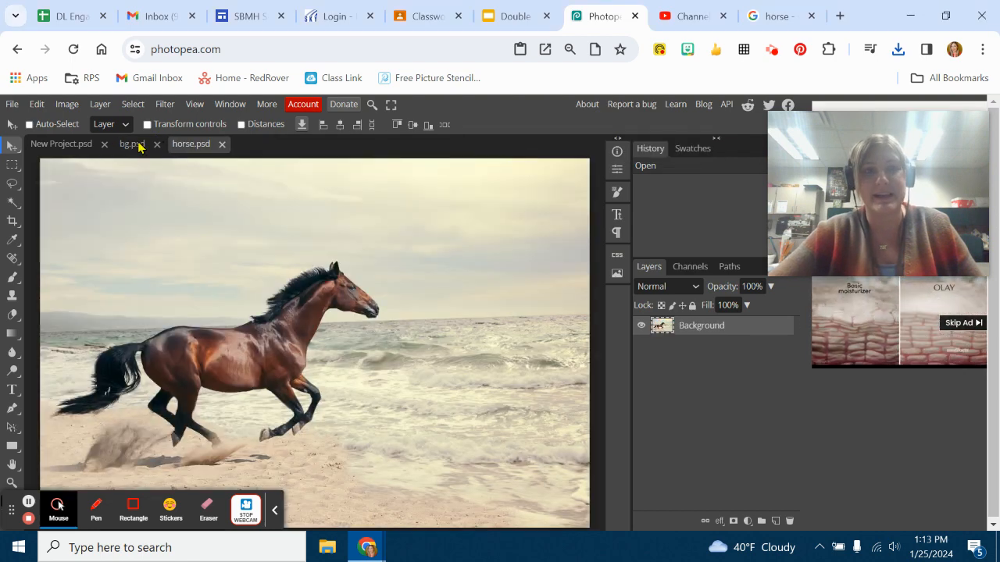
click(138, 148)
click(187, 146)
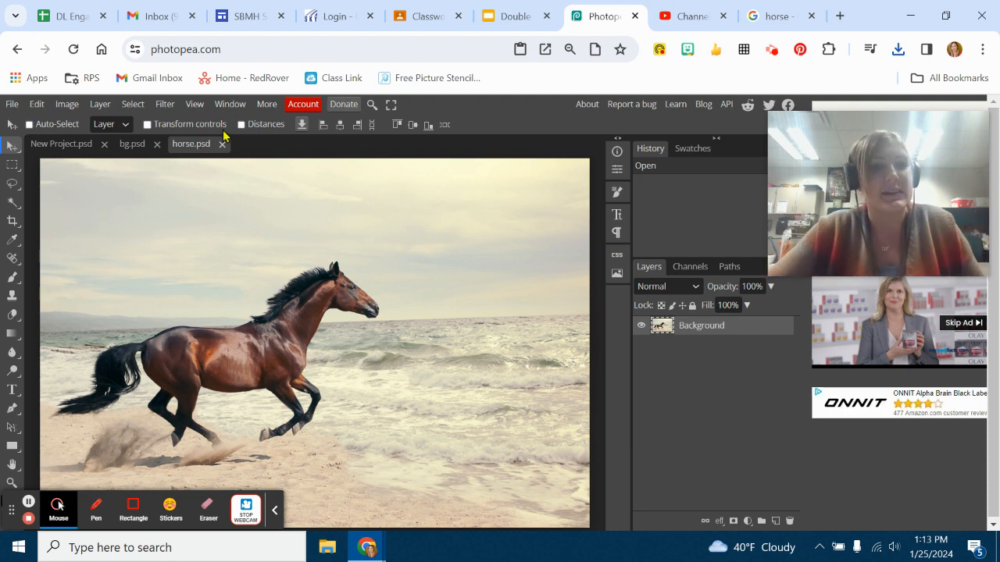
Close the separate horse document and place horse.jpg from Downloads into the bg document as a new layer.
click(222, 145)
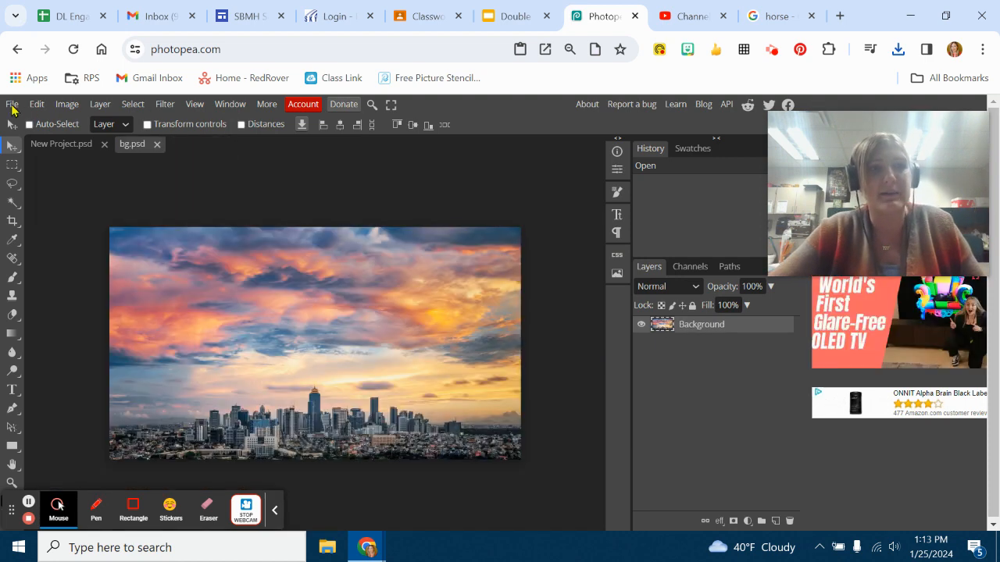
click(12, 107)
click(35, 164)
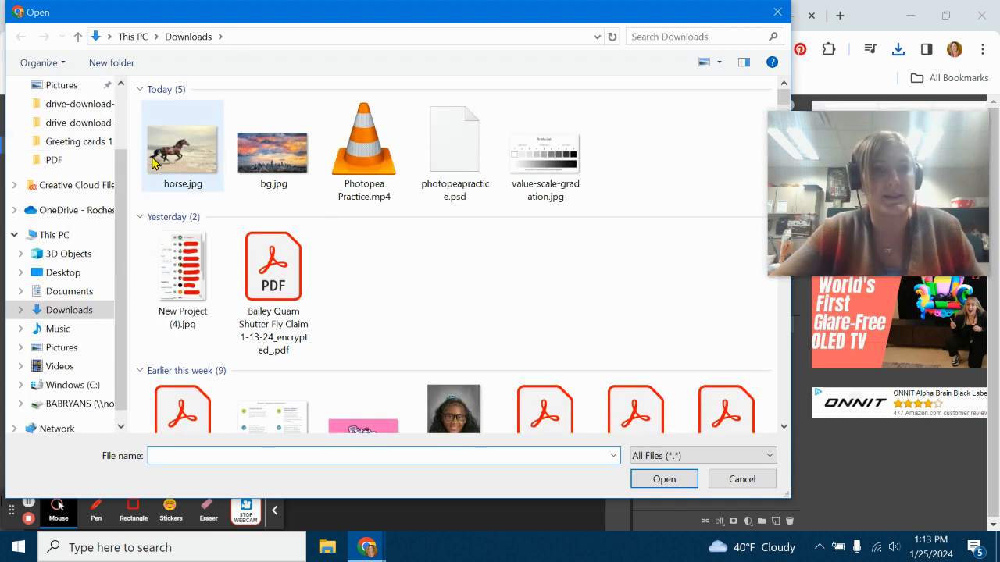
double_click(154, 162)
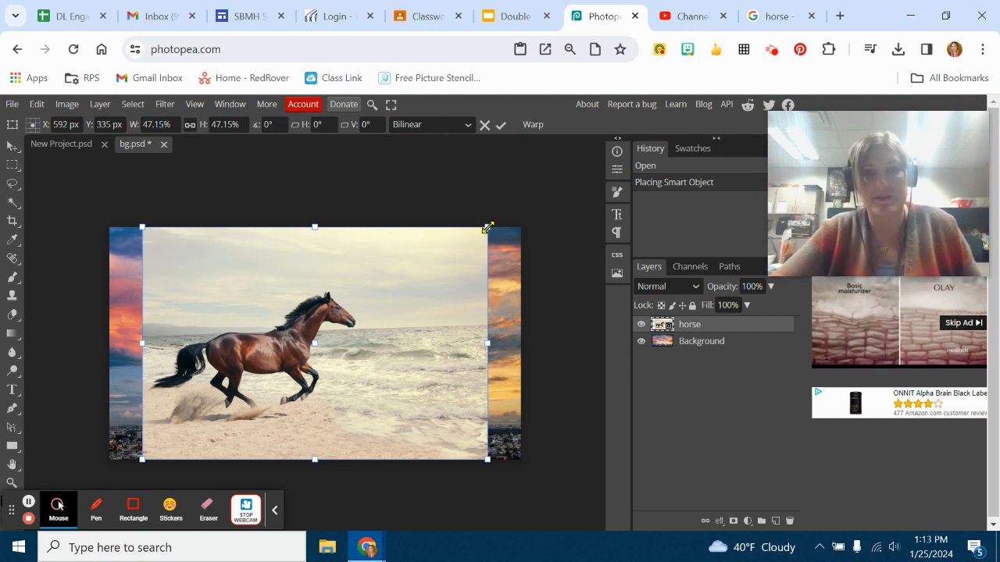
Scale the placed horse image proportionally to about 61% so it covers the whole cityscape canvas, and apply the transform.
drag(488, 227, 550, 185)
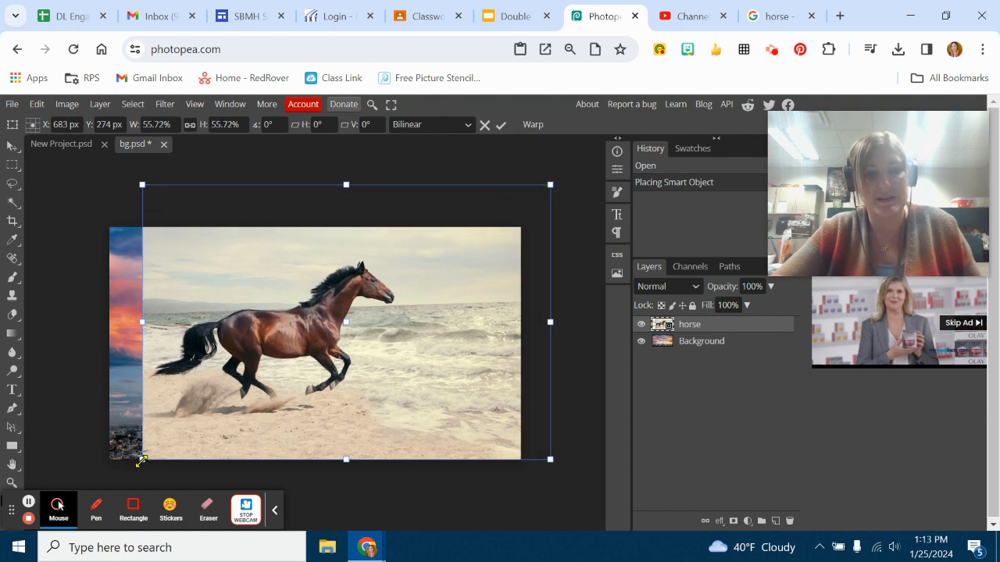
drag(141, 461, 104, 487)
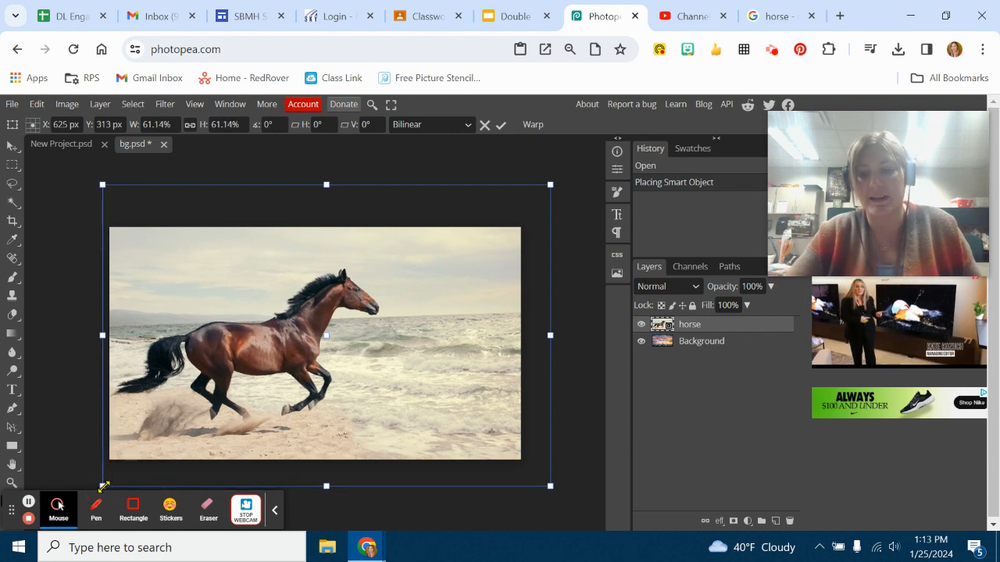
key(Return)
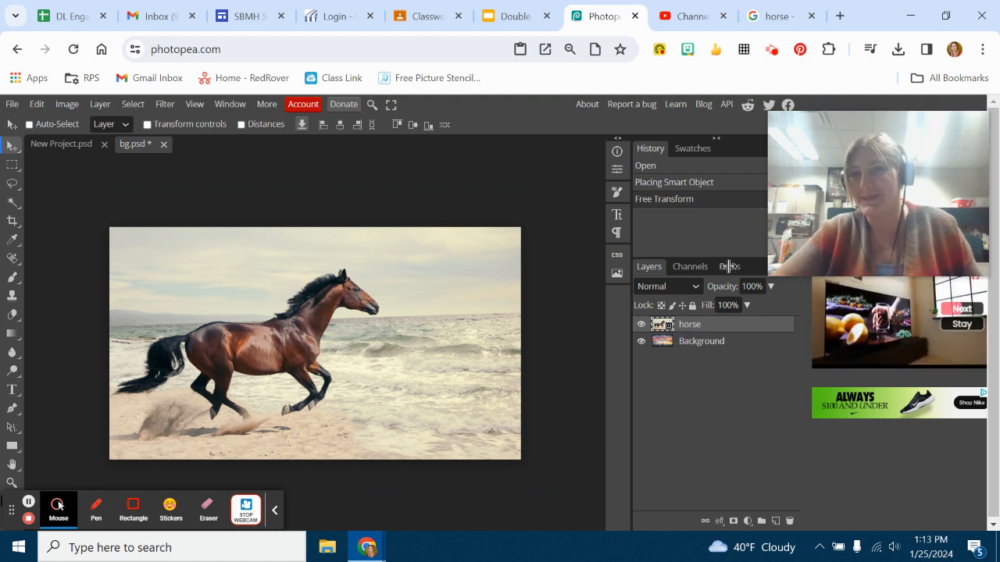
drag(891, 178, 886, 63)
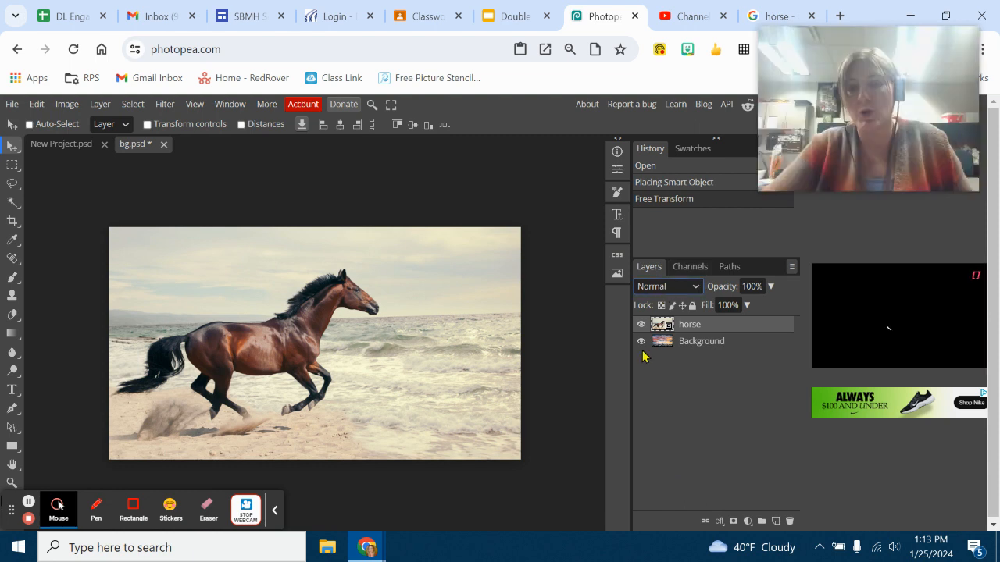
Try the Darken, Multiply and Color Burn blend modes on the horse layer.
click(692, 287)
click(656, 79)
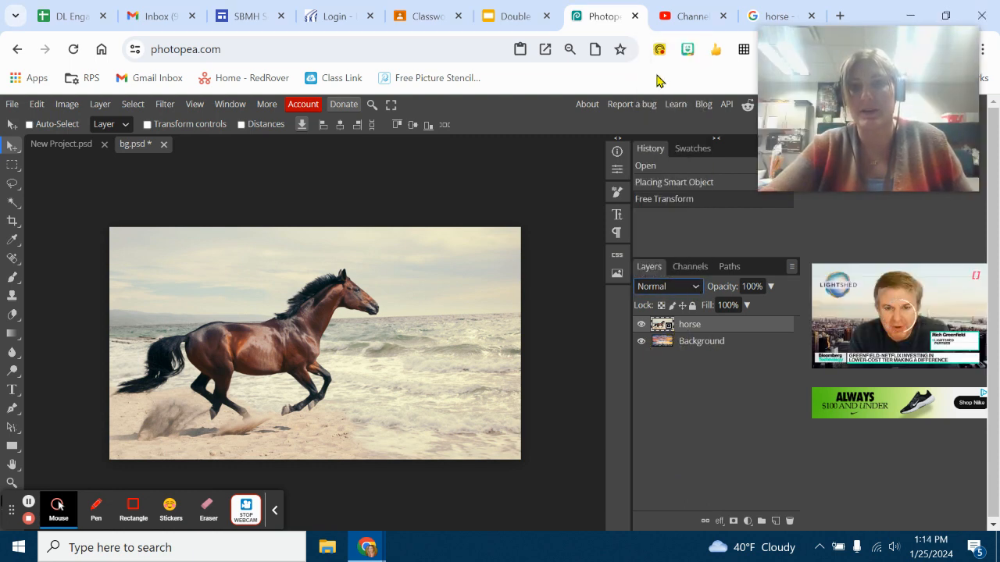
click(668, 288)
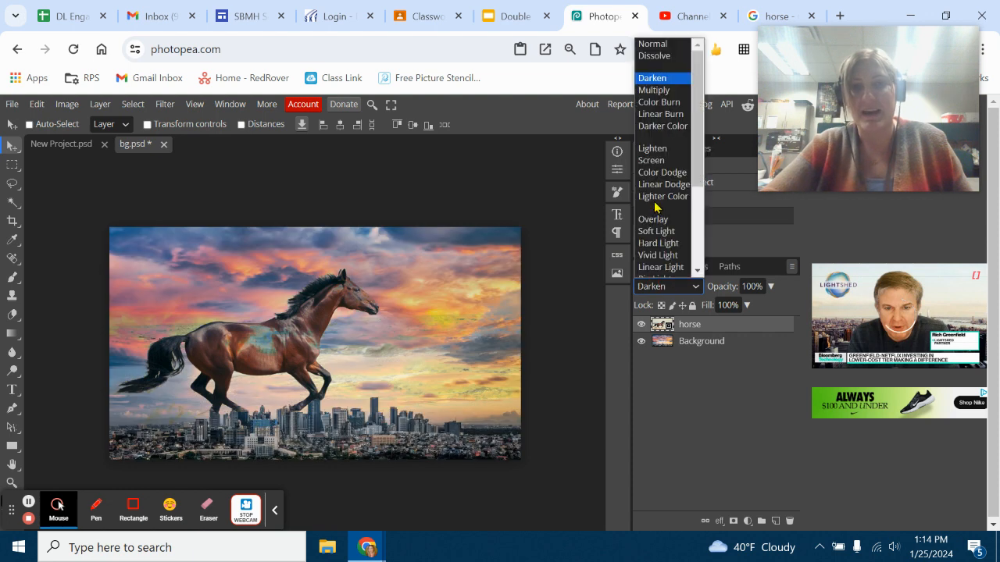
click(668, 90)
click(668, 287)
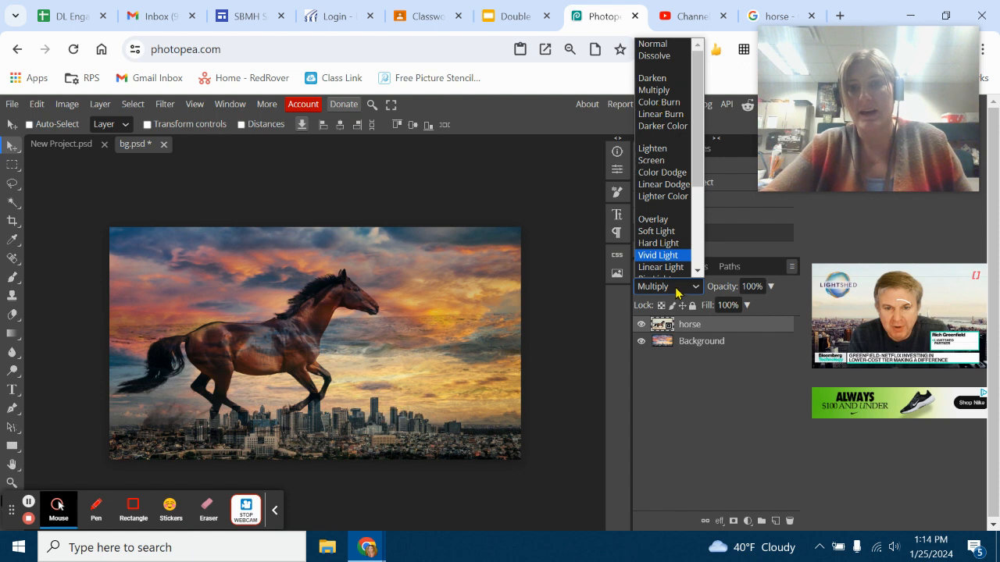
click(677, 288)
key(Down)
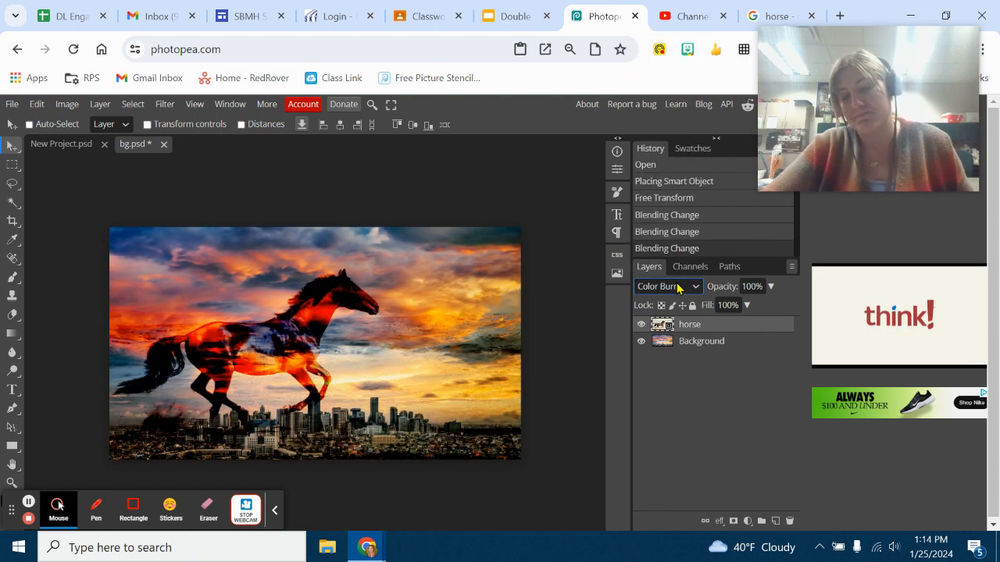
Try the Lighten, Screen and Overlay blend modes on the horse layer.
click(677, 288)
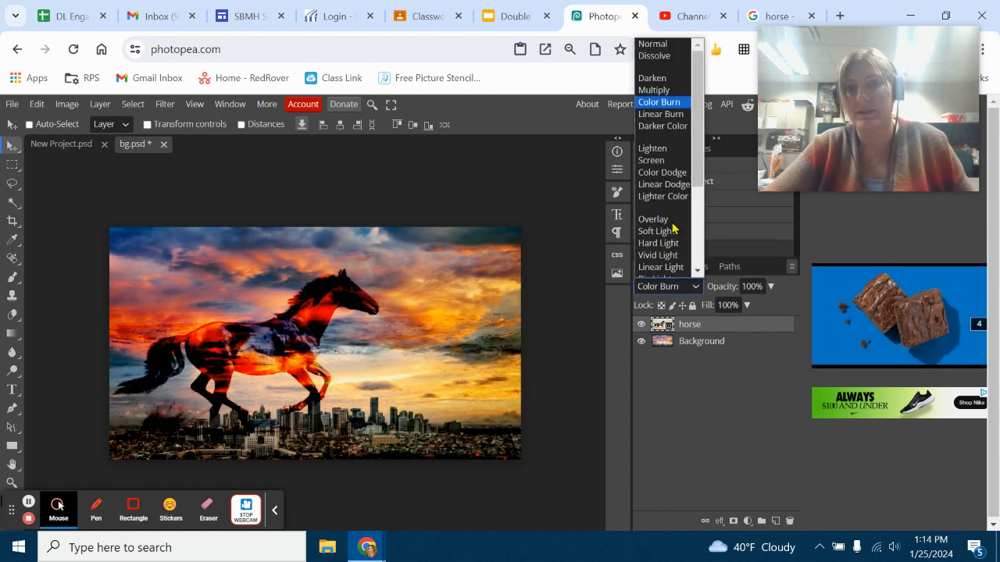
click(652, 149)
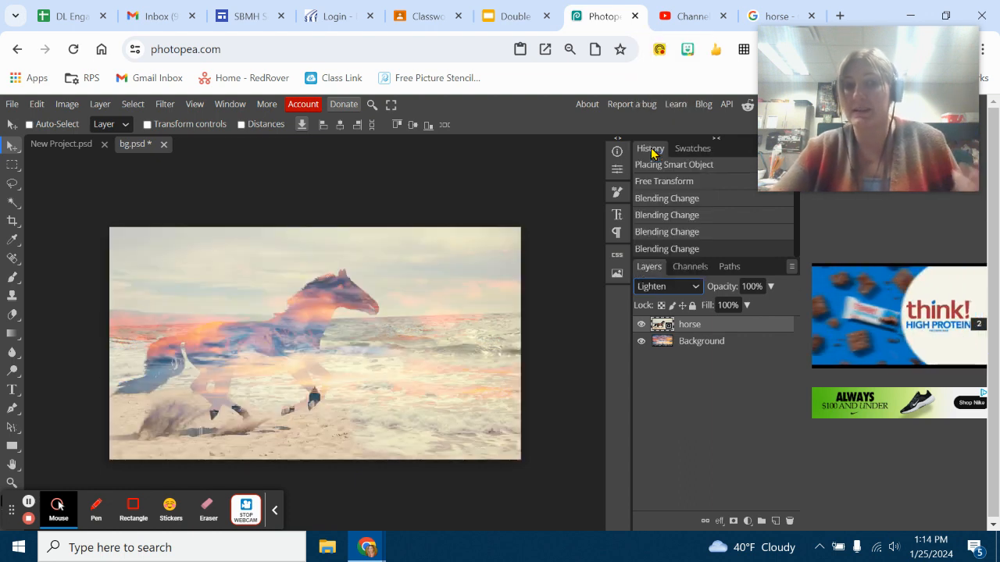
click(661, 289)
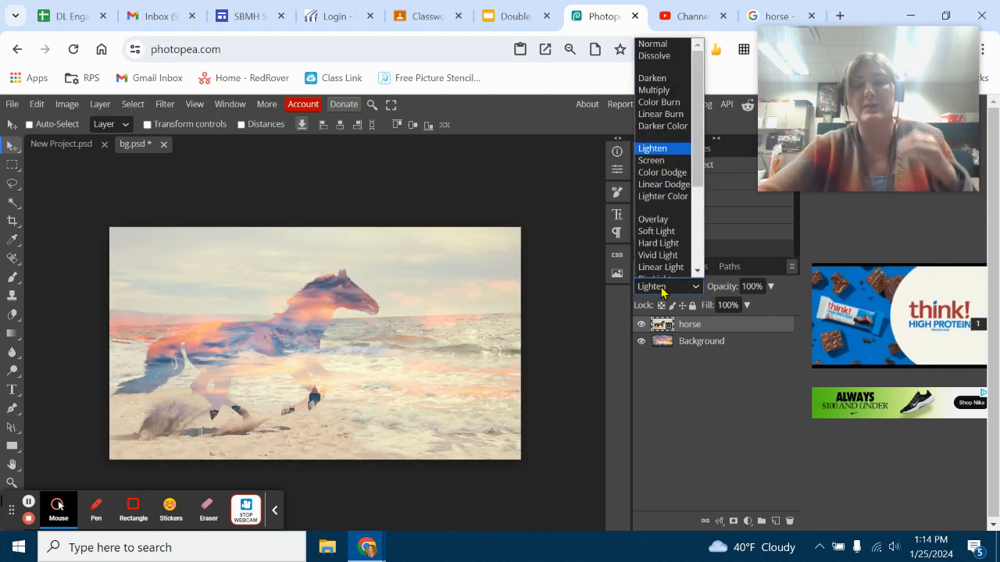
click(662, 160)
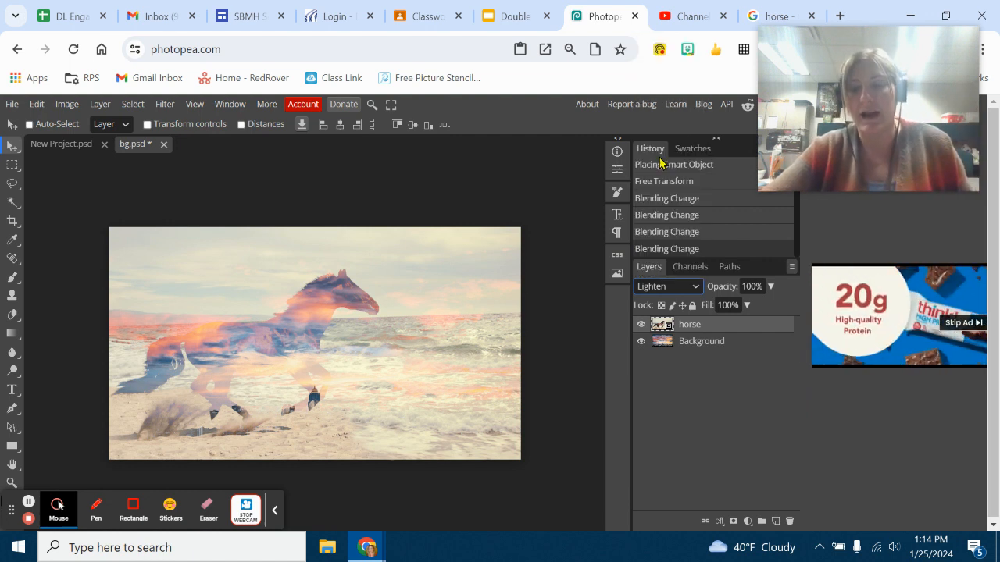
click(662, 287)
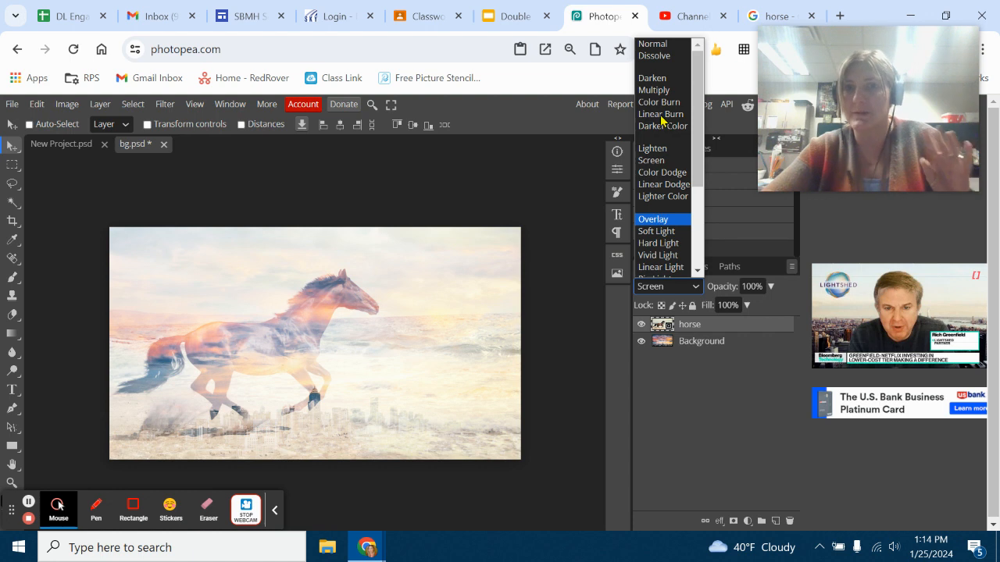
click(654, 221)
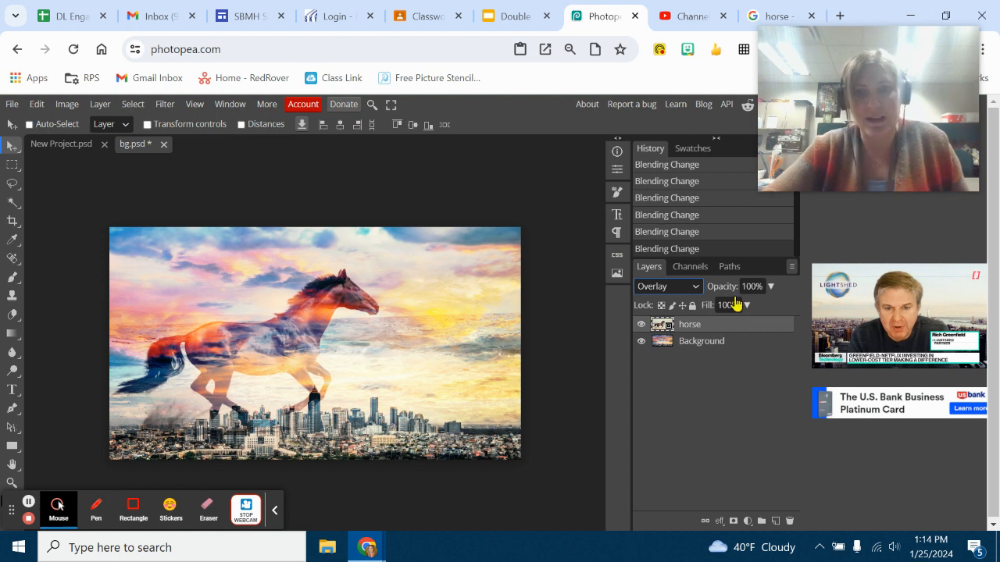
Set the horse layer's blend mode to Multiply and shift the horse slightly down over the skyline.
click(679, 288)
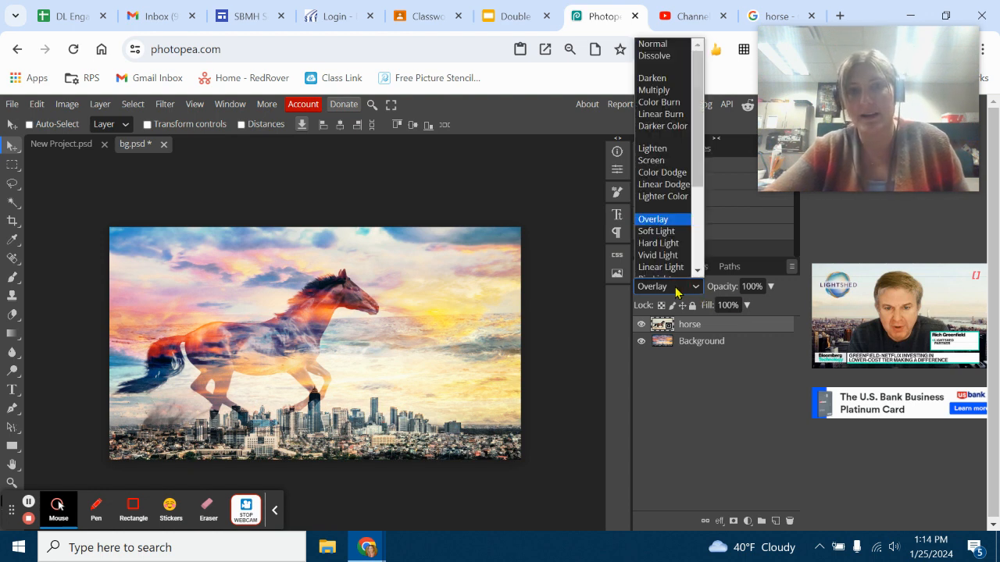
key(Up)
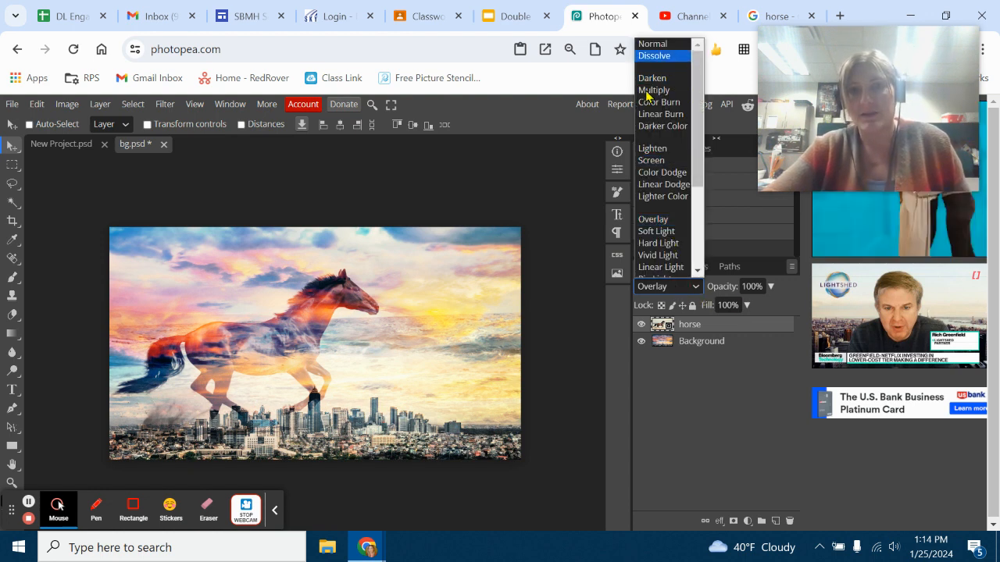
click(647, 91)
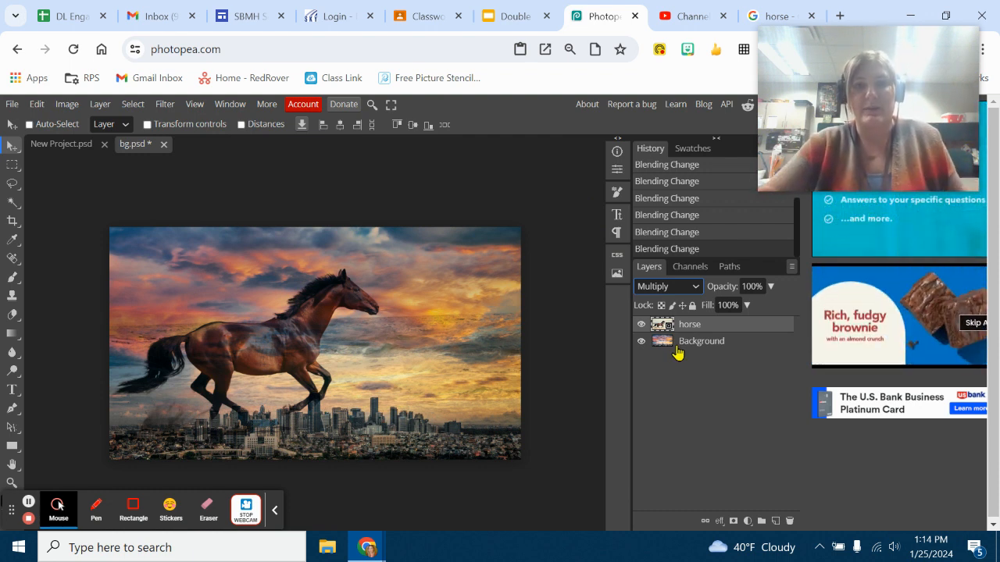
drag(298, 347, 305, 362)
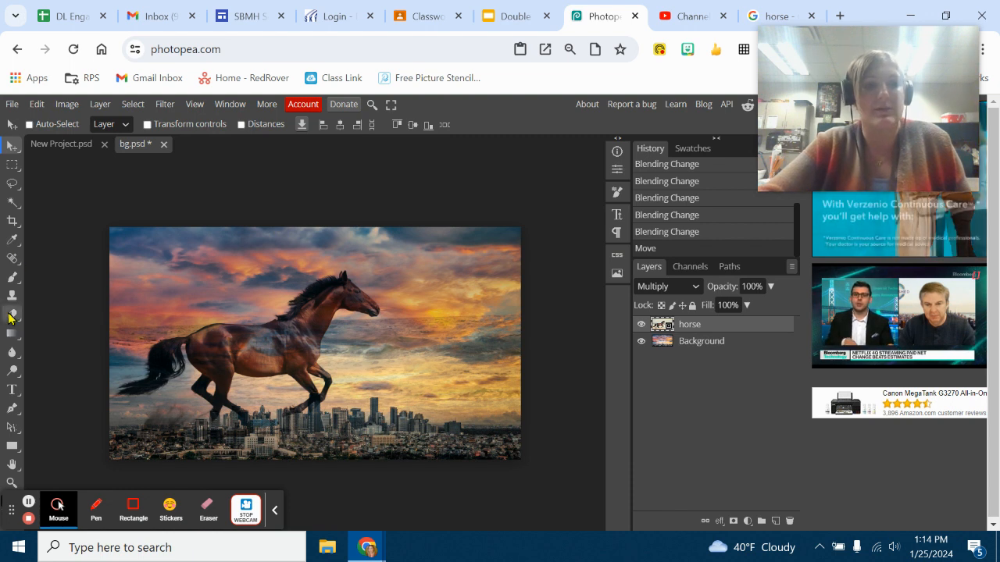
Set up the Eraser with a soft brush at 347 px size and 0% hardness.
click(11, 315)
click(40, 125)
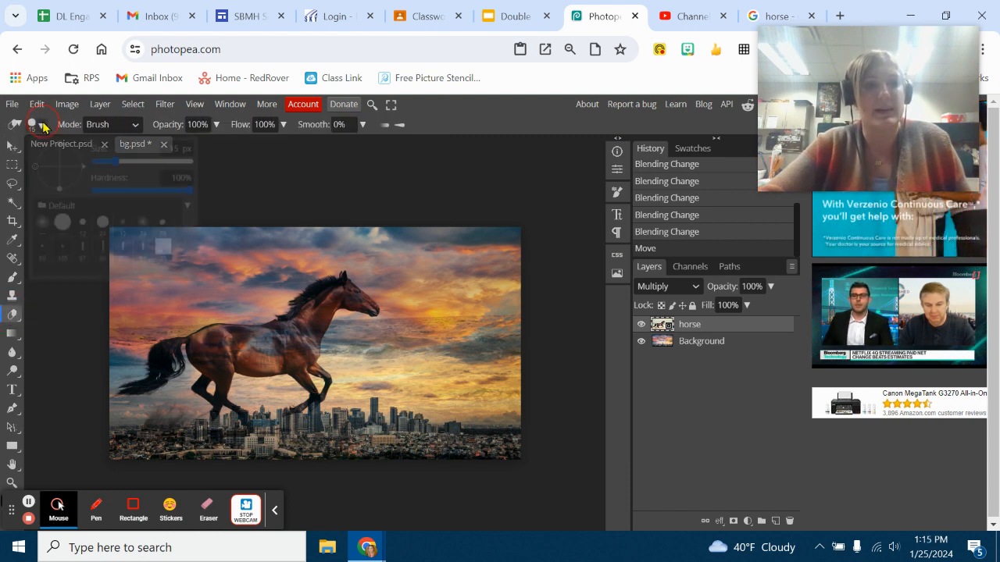
drag(117, 164, 135, 159)
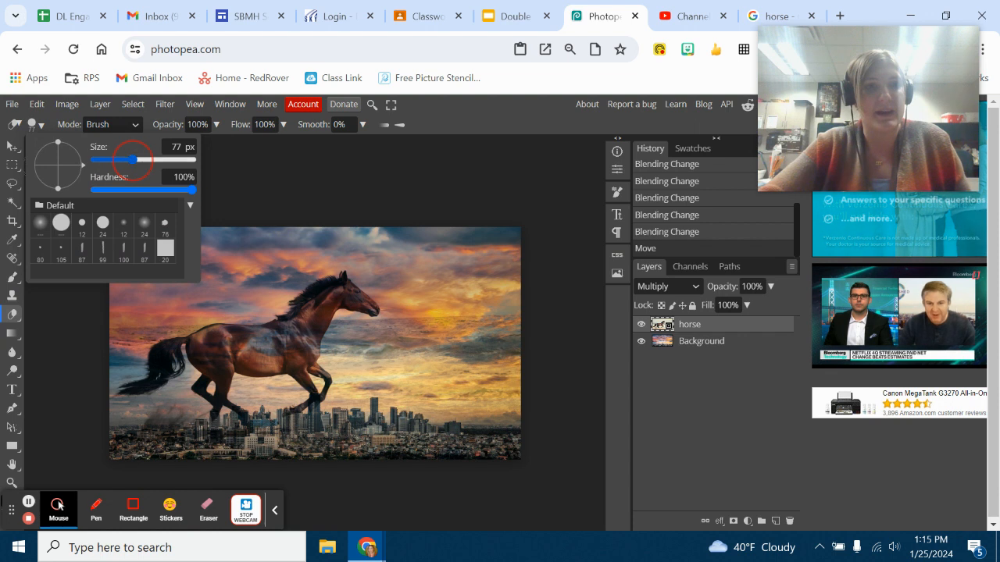
drag(191, 190, 89, 189)
click(133, 125)
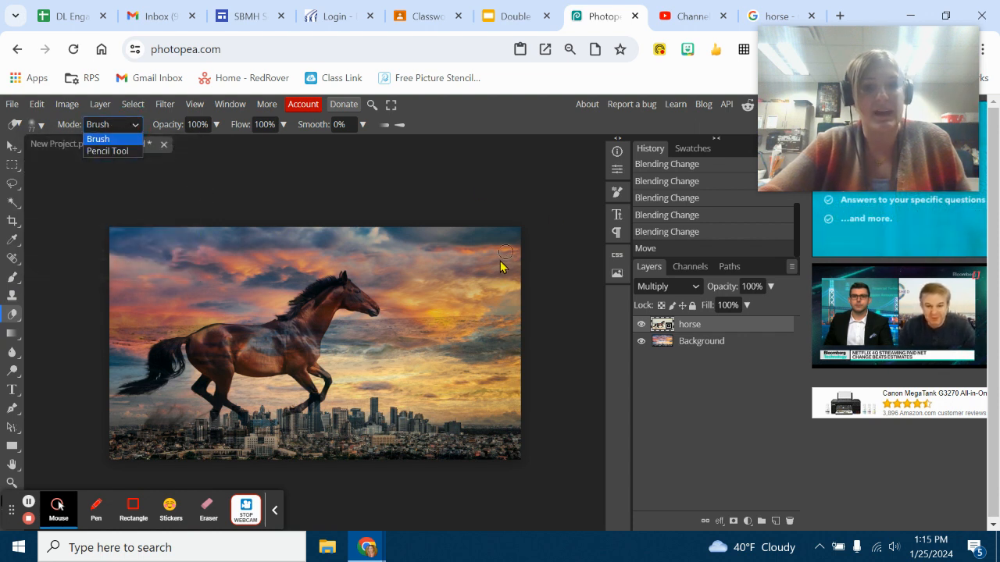
click(43, 126)
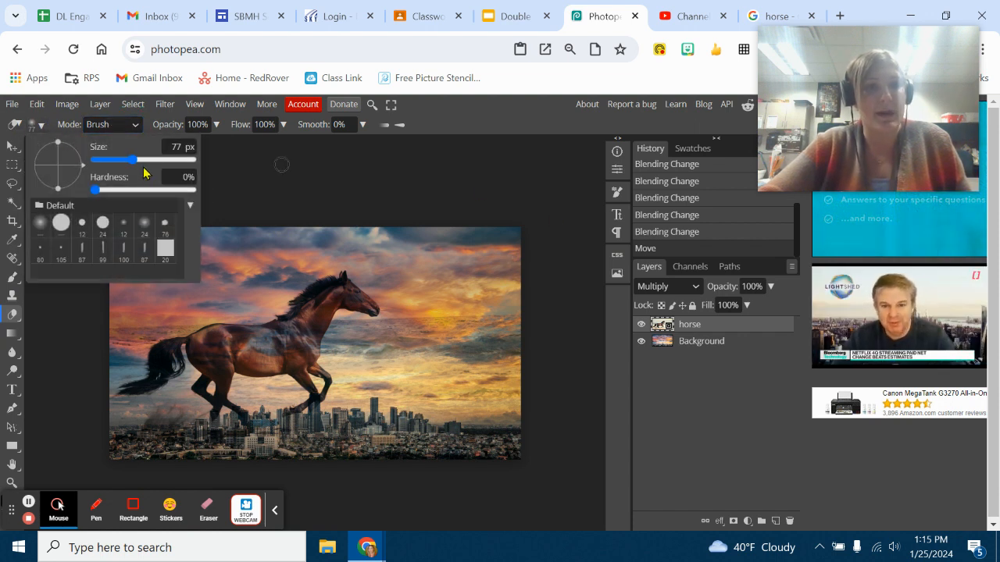
drag(154, 167, 182, 160)
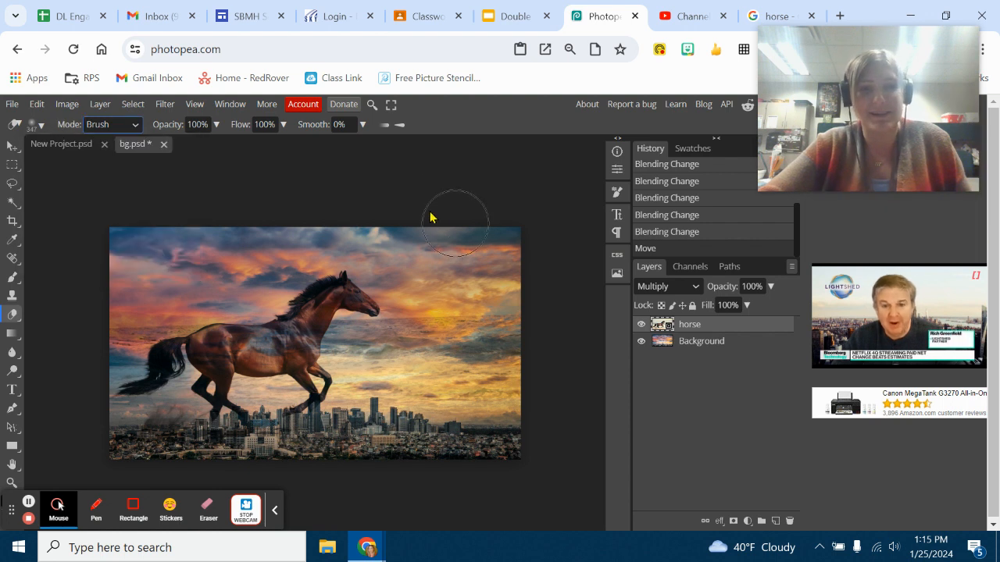
Rasterize the horse layer and erase its leftover beach backdrop from the sky and city areas around the horse.
click(442, 232)
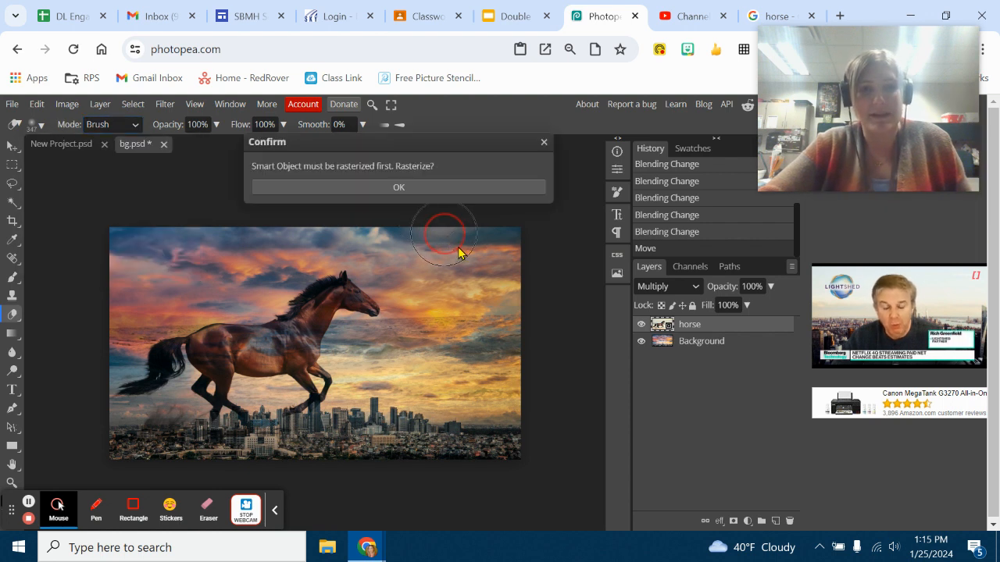
click(404, 191)
drag(437, 231, 539, 313)
drag(498, 270, 443, 233)
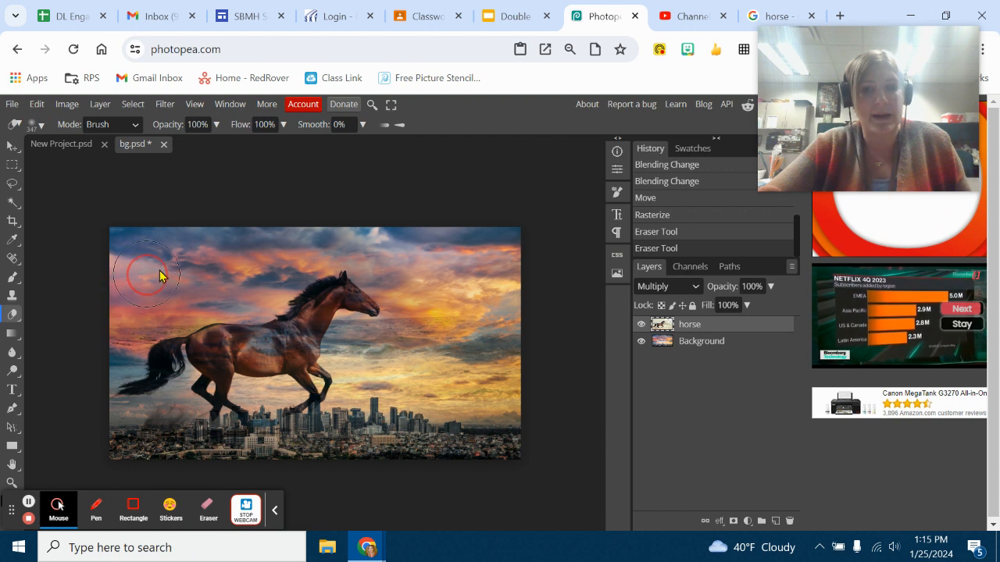
mouse_move(196, 264)
mouse_down()
mouse_move(224, 265)
mouse_move(312, 232)
mouse_move(143, 241)
mouse_move(315, 212)
mouse_move(483, 224)
mouse_up()
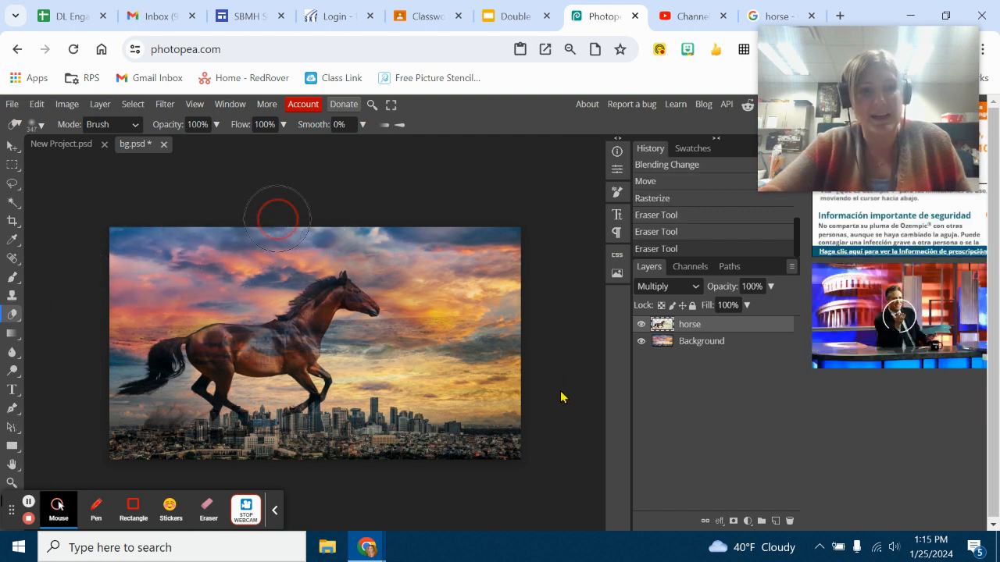
drag(277, 220, 278, 219)
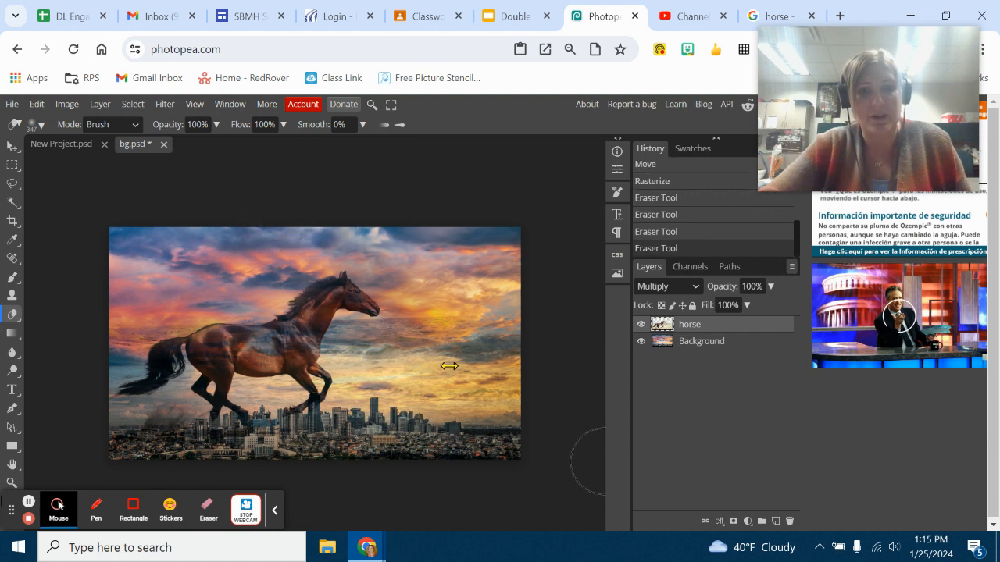
mouse_move(461, 390)
mouse_down()
mouse_move(435, 402)
mouse_move(401, 459)
mouse_move(421, 449)
mouse_up()
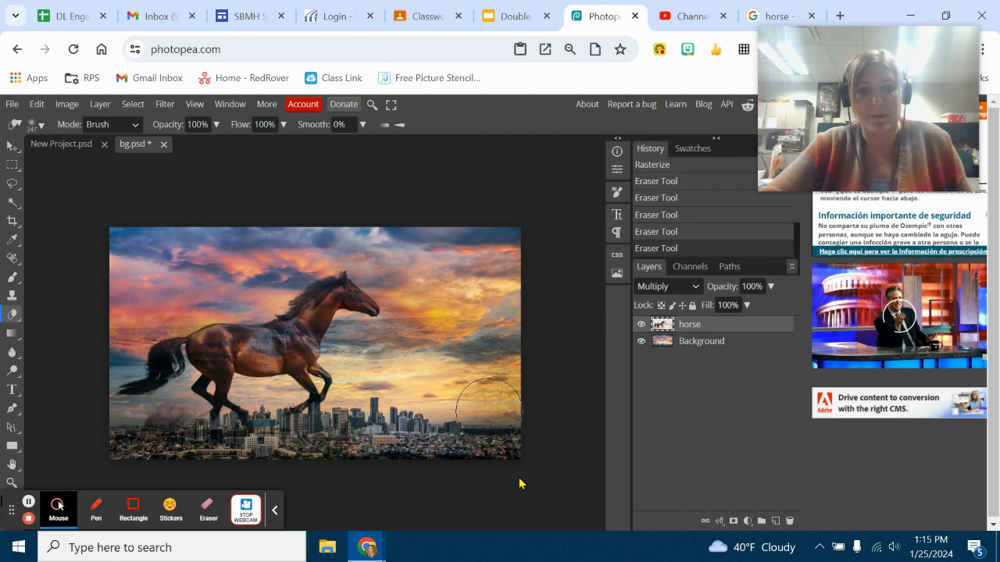
mouse_move(519, 483)
mouse_down()
mouse_move(519, 431)
mouse_move(460, 431)
mouse_move(436, 457)
mouse_move(445, 469)
mouse_move(470, 445)
mouse_up()
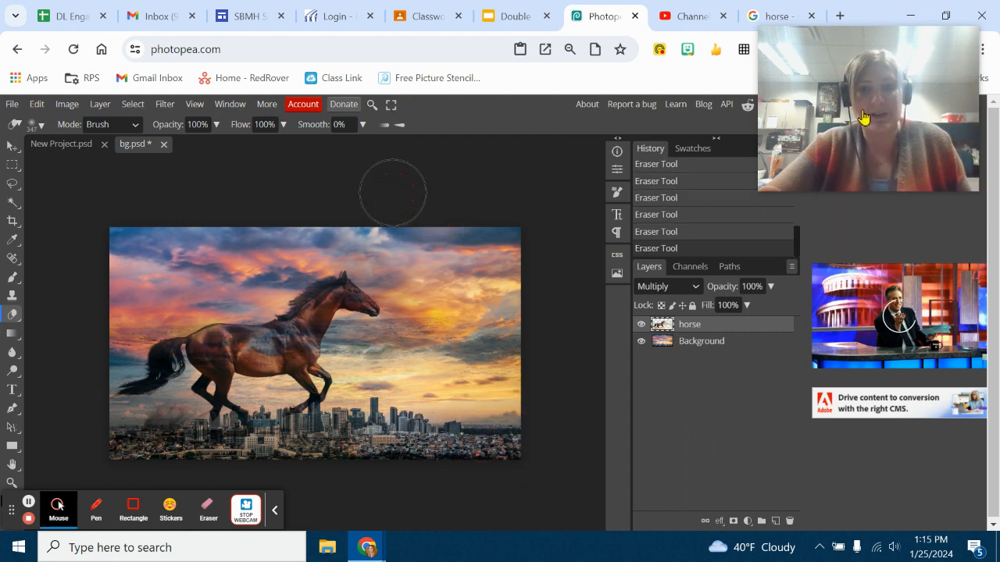
Place horse.jpg into the cityscape document and scale it up proportionally to about 58.29% so it covers the canvas.
mouse_move(928, 127)
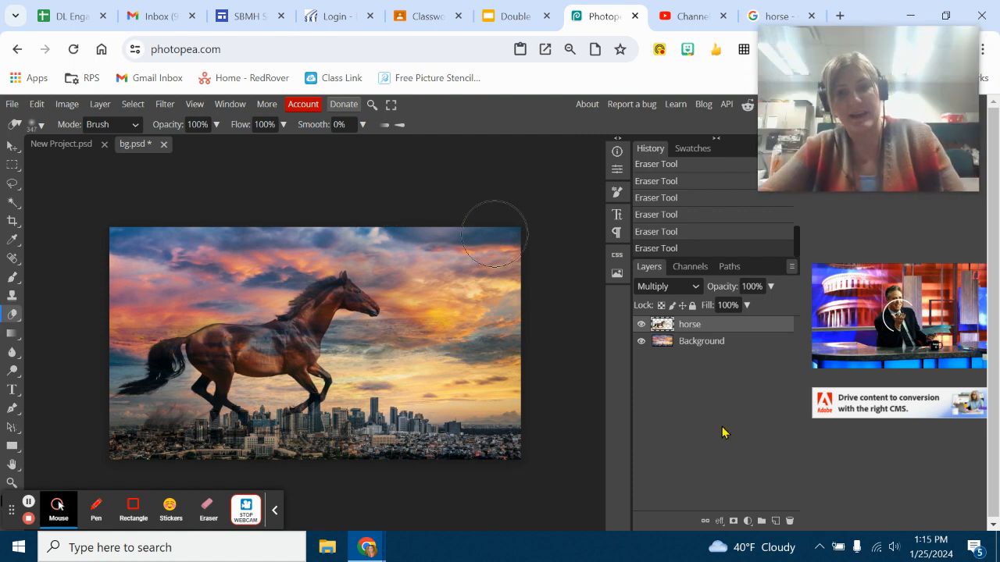
click(13, 104)
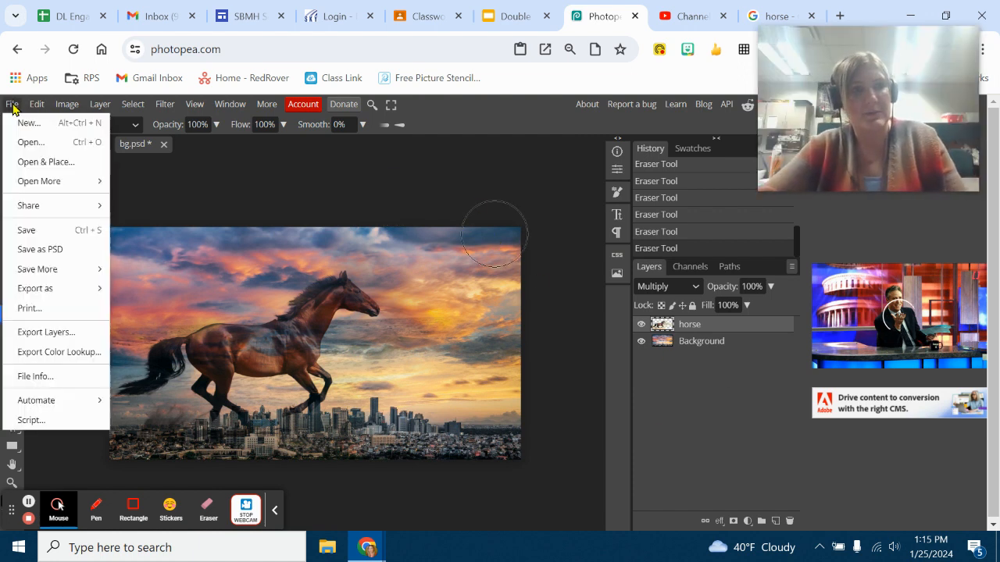
click(26, 162)
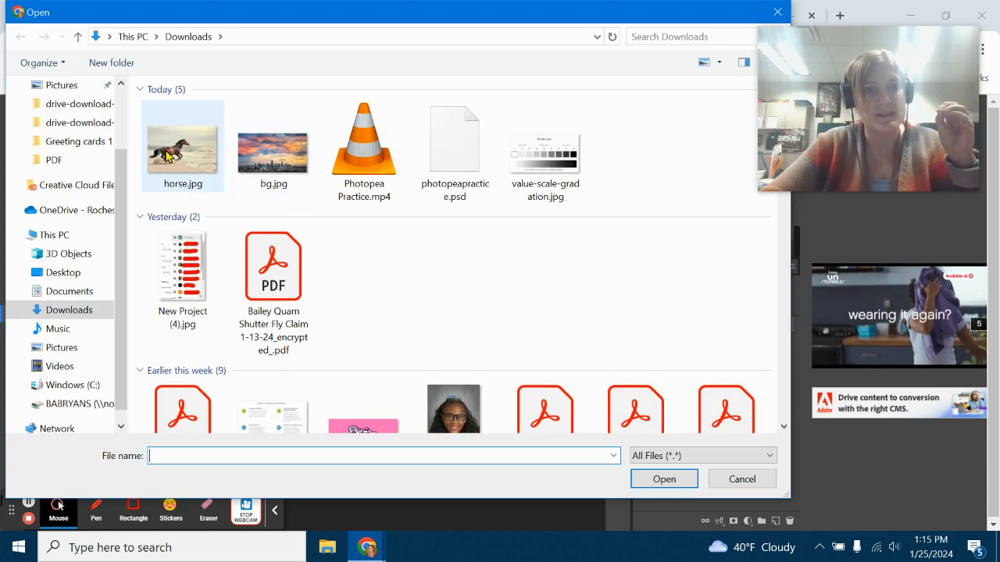
double_click(167, 156)
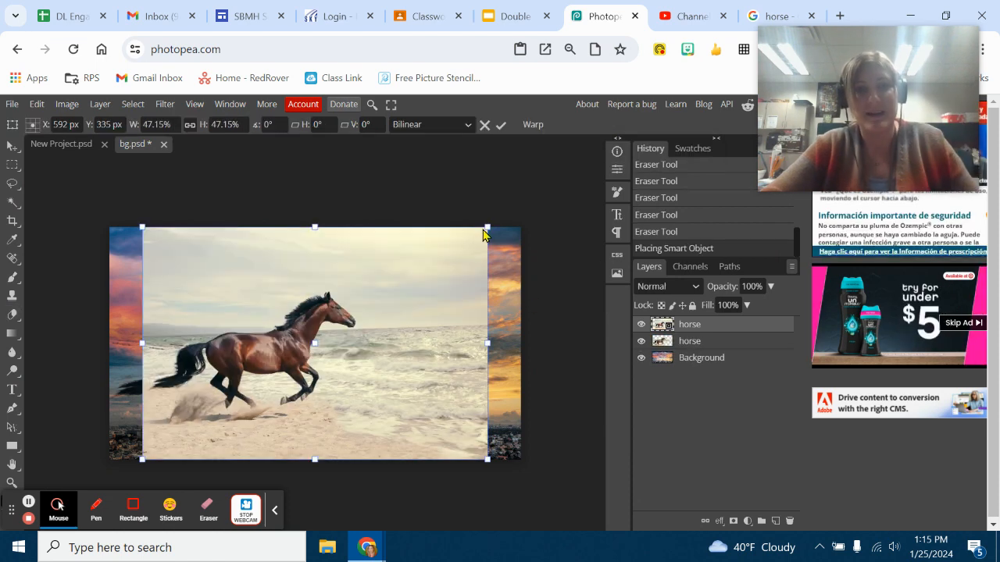
drag(509, 224, 532, 200)
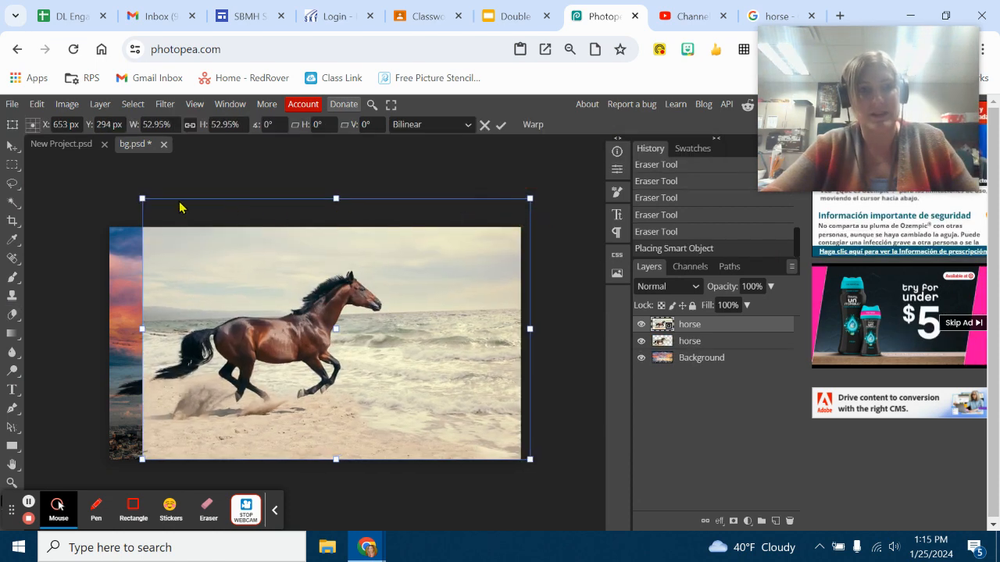
drag(141, 203, 92, 186)
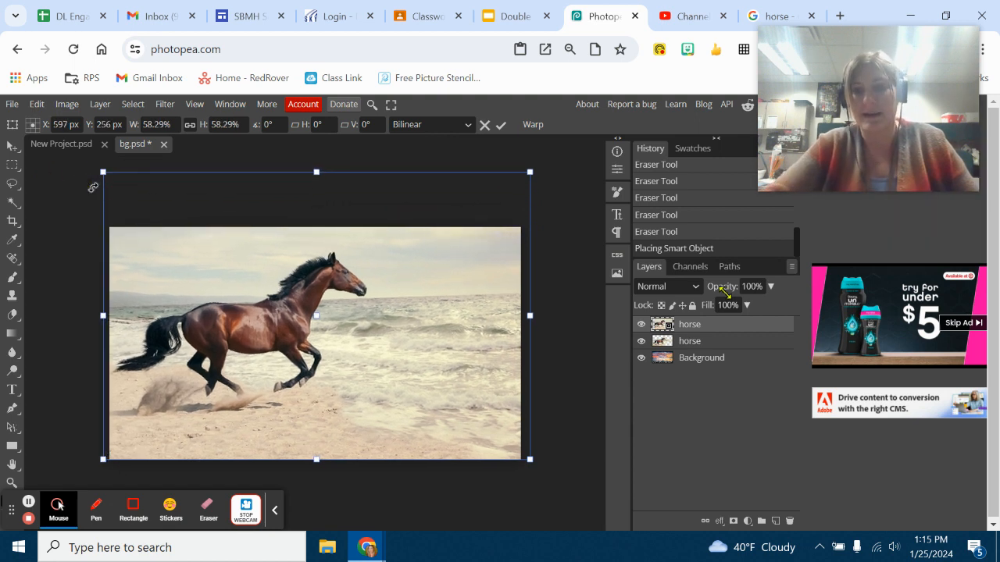
key(Return)
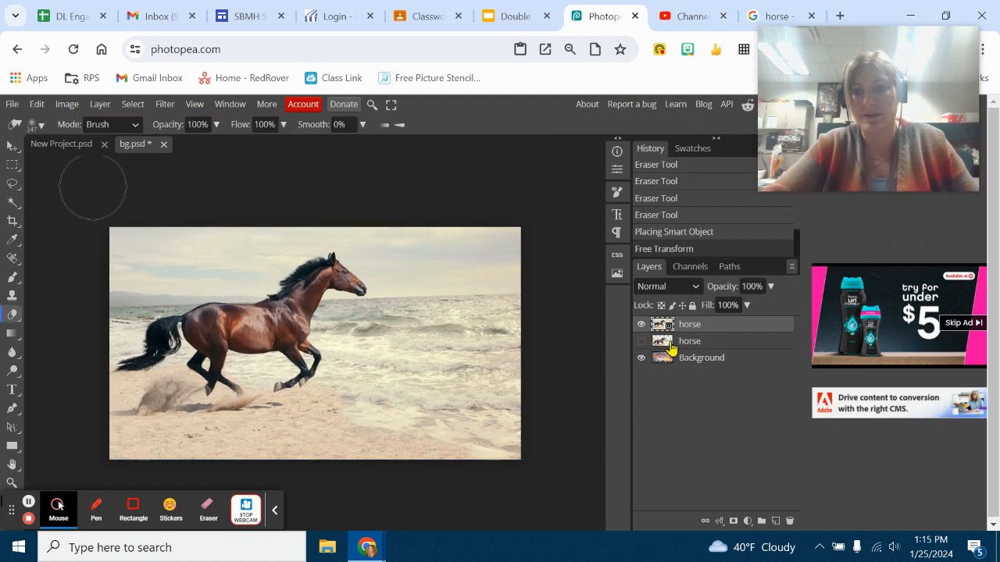
Hide the earlier erased horse layer, keeping the newly placed horse and the Background visible.
click(642, 357)
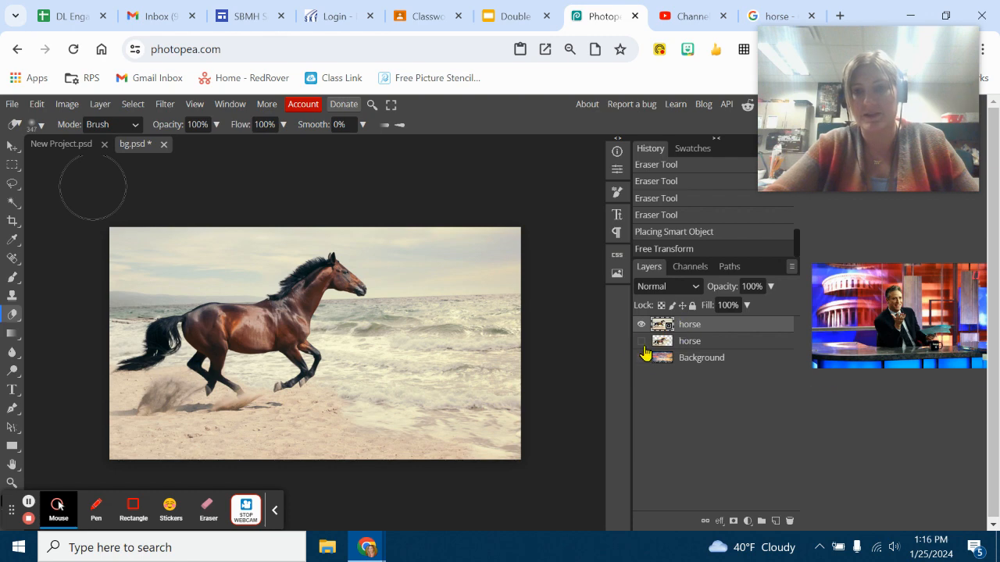
click(642, 324)
click(641, 324)
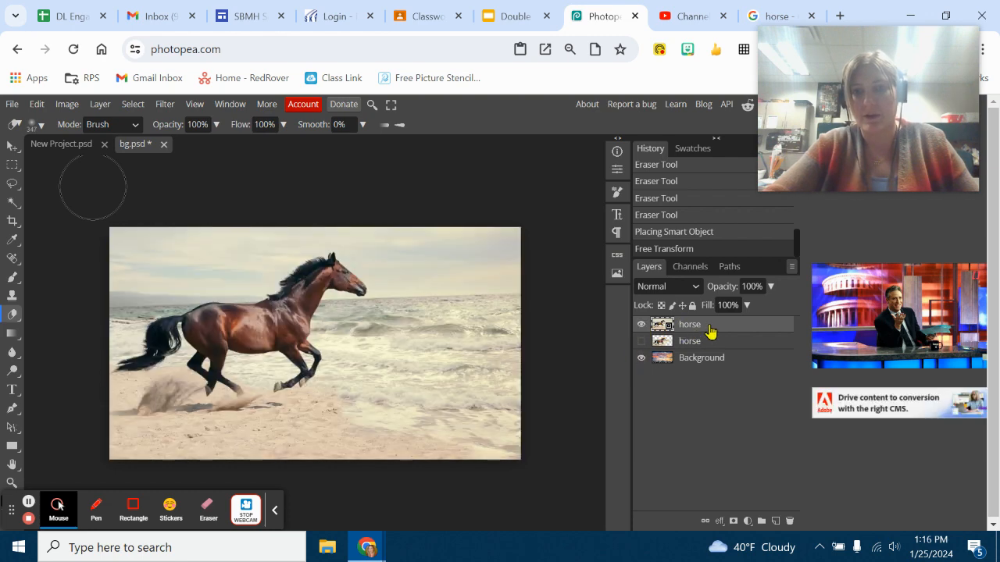
Lower the newly placed horse layer's opacity to 68%.
click(771, 288)
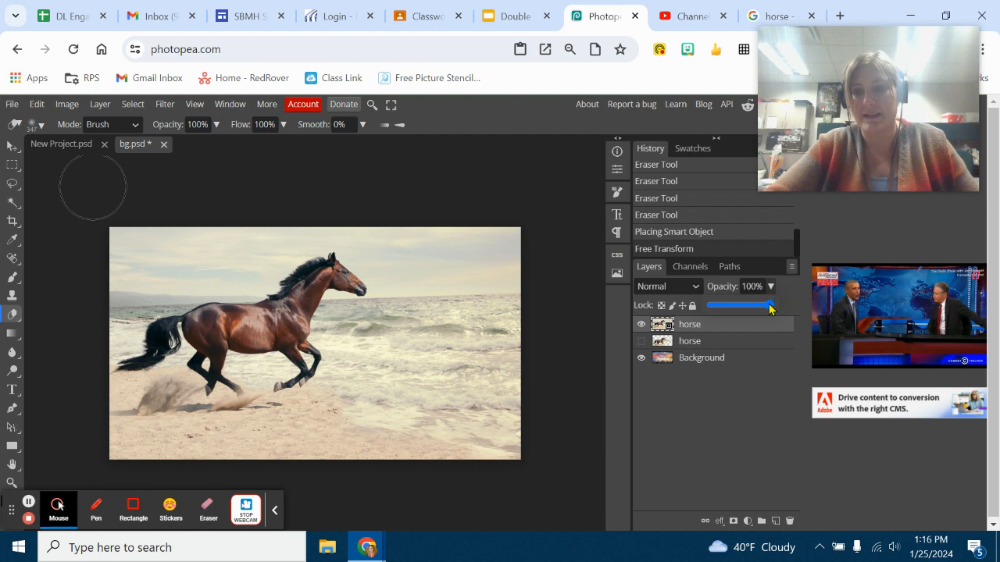
drag(769, 309, 717, 306)
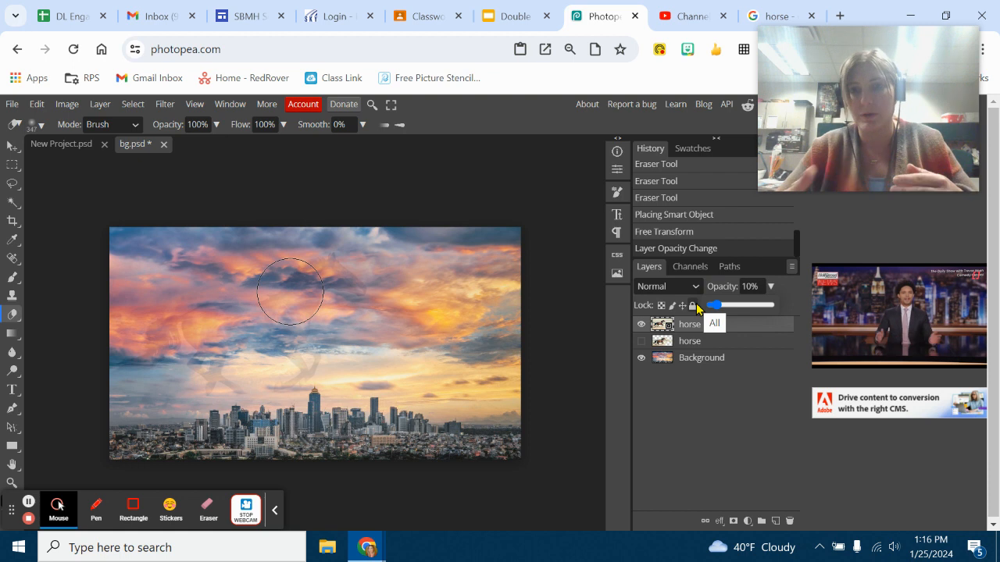
drag(723, 307, 741, 310)
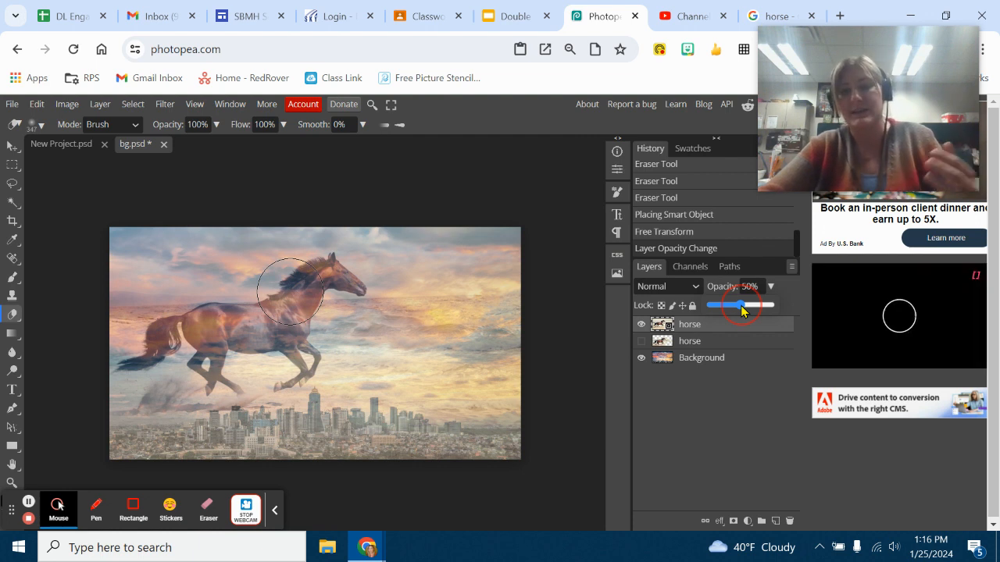
drag(746, 311, 752, 311)
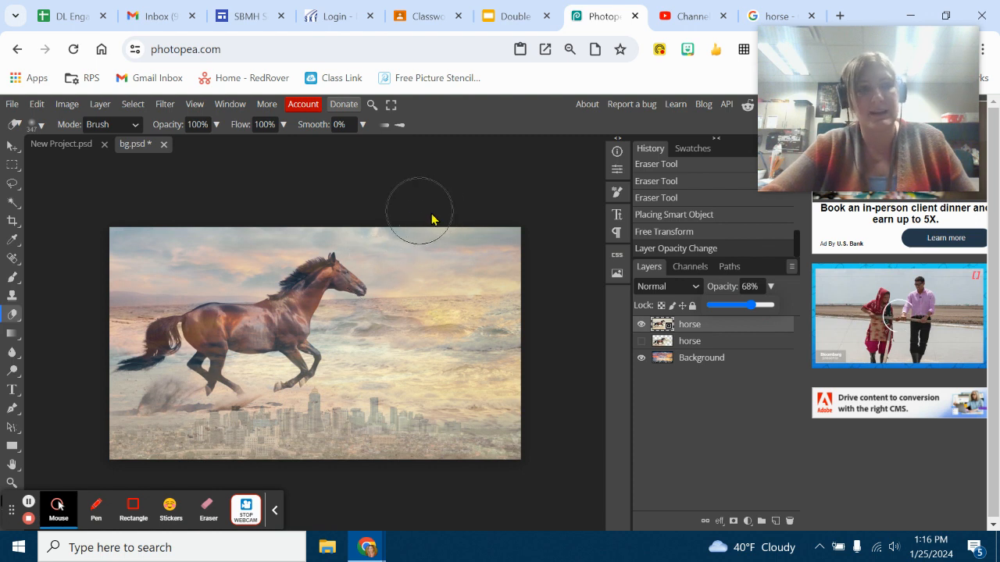
Rasterize the new horse layer and softly erase its beach backdrop along the upper sky and over the city on the right.
click(454, 242)
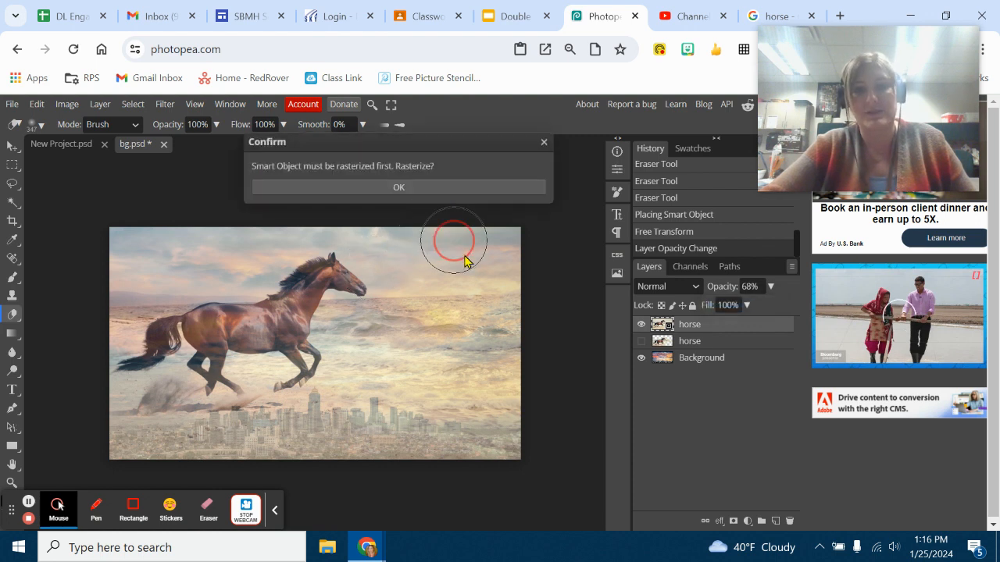
click(416, 189)
mouse_move(417, 216)
mouse_down()
mouse_move(476, 284)
mouse_move(505, 279)
mouse_move(458, 223)
mouse_move(438, 223)
mouse_up()
drag(263, 210, 62, 229)
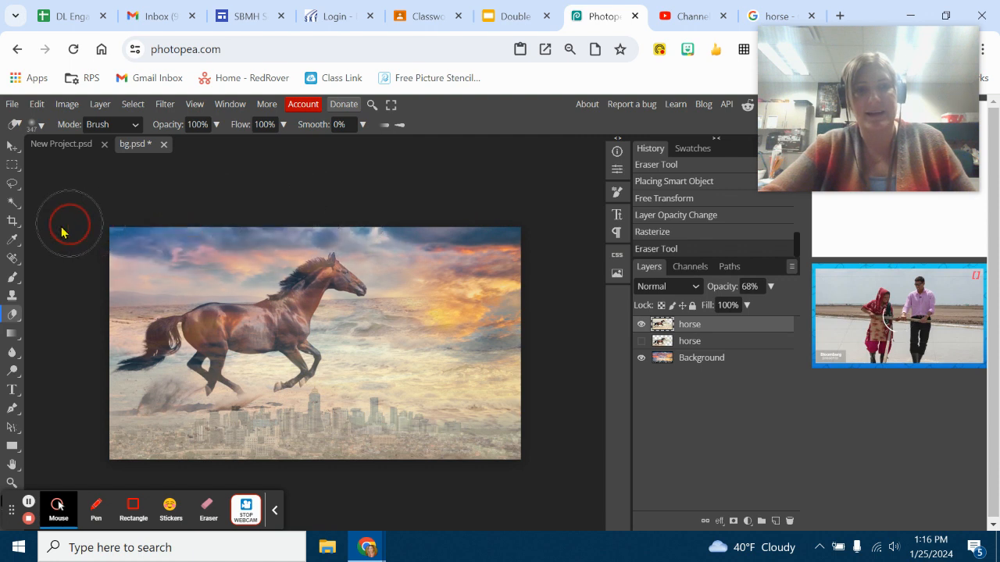
mouse_move(527, 385)
mouse_down()
mouse_move(401, 362)
mouse_move(374, 461)
mouse_move(328, 488)
mouse_move(264, 485)
mouse_move(281, 463)
mouse_move(423, 452)
mouse_up()
drag(563, 446, 600, 435)
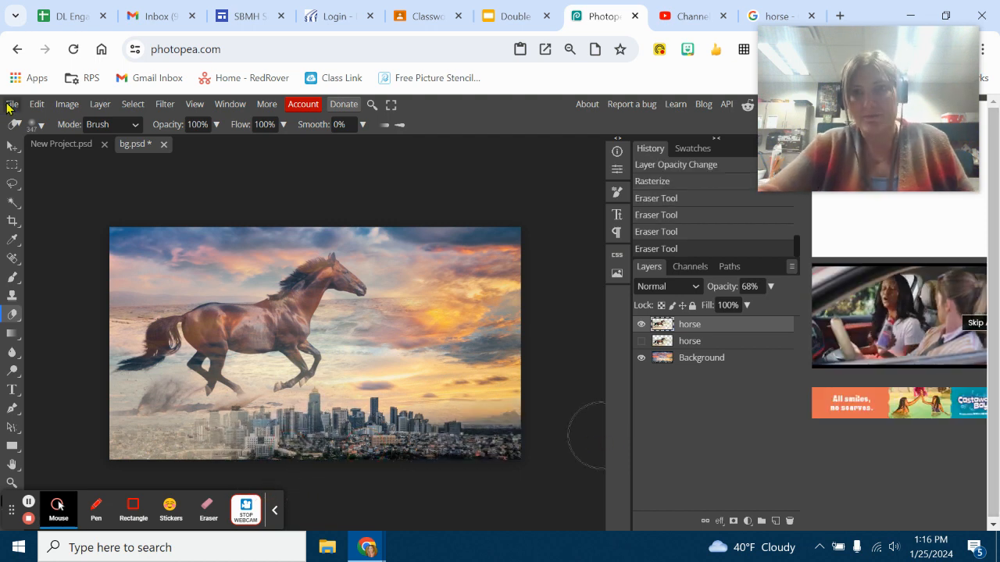
Export the composite as a JPG named doubleexposure at 1185 × 670 px and 70% quality.
click(11, 104)
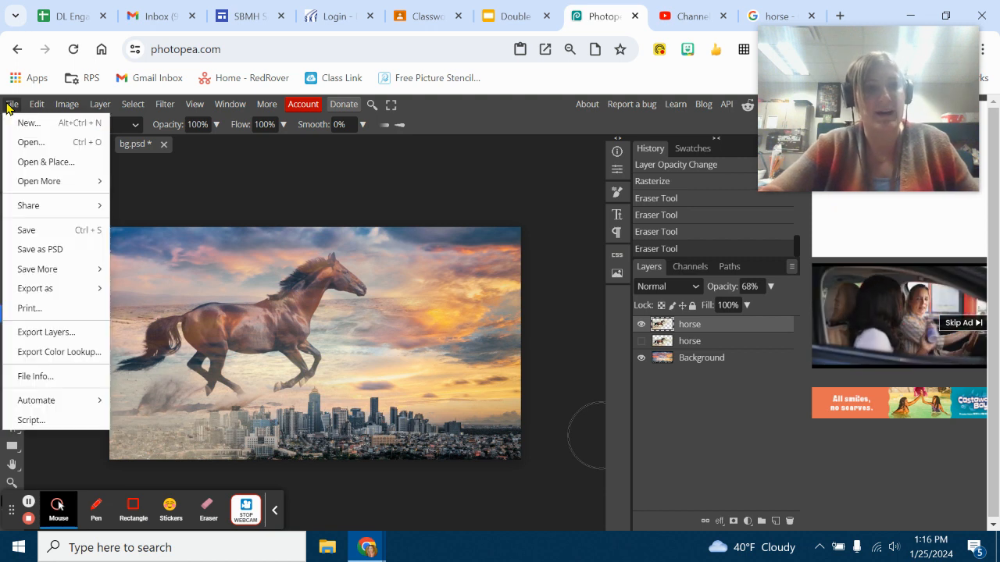
mouse_move(54, 289)
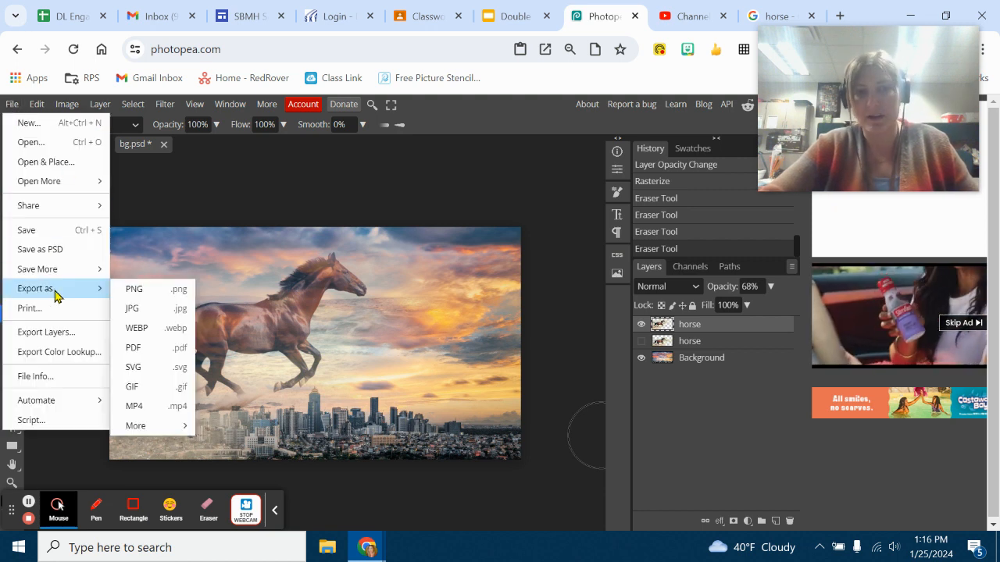
click(153, 319)
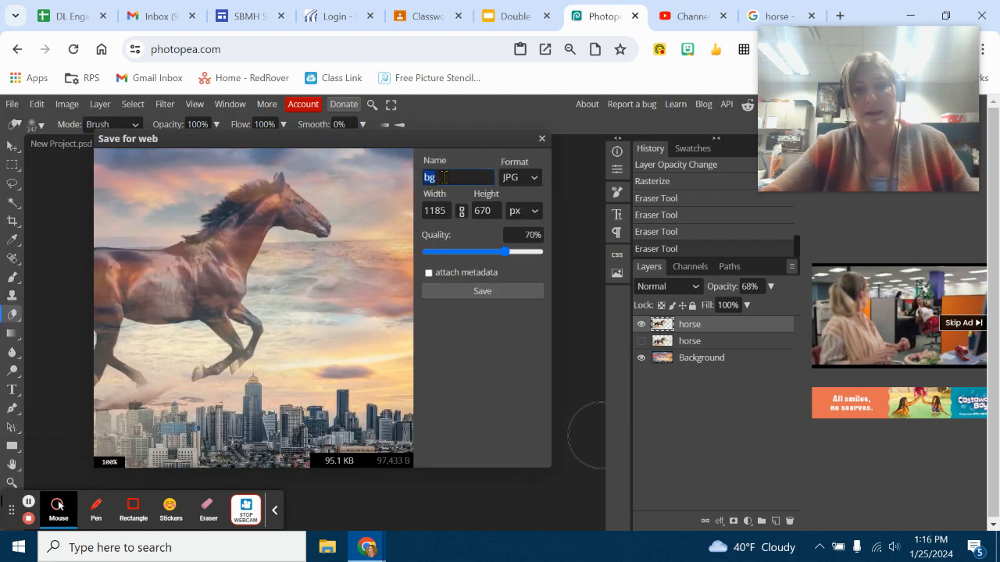
text(do)
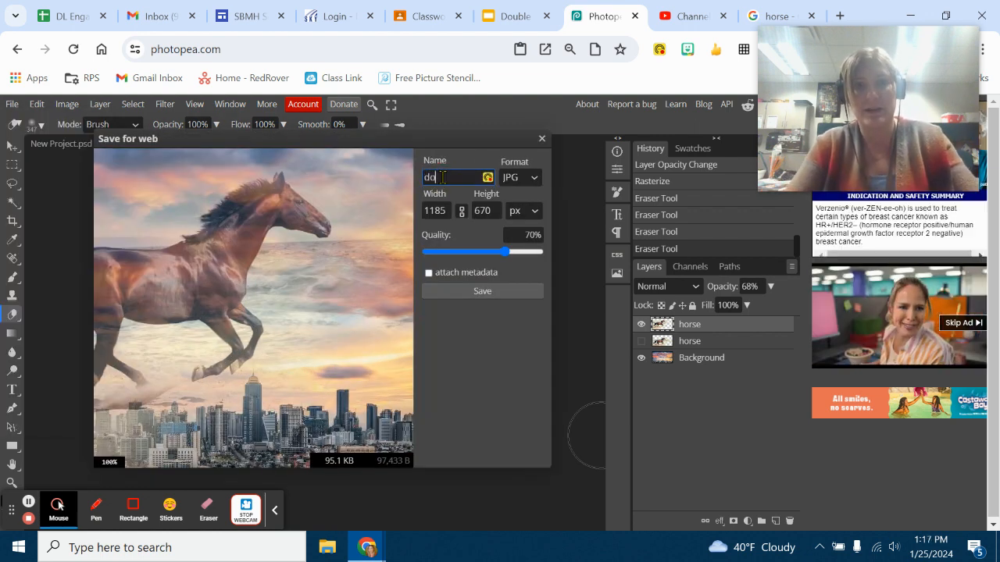
text(ubleexposi)
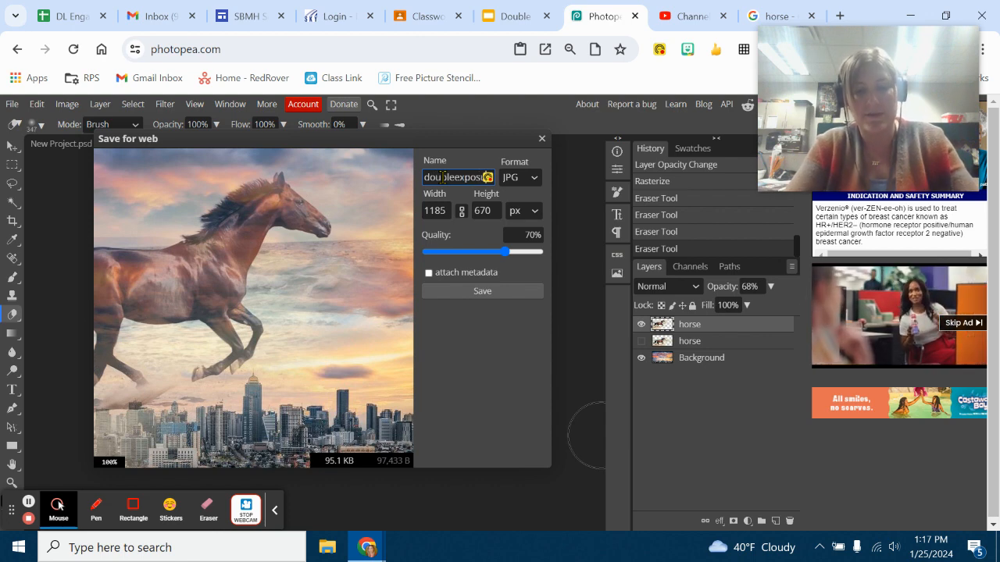
text(ure)
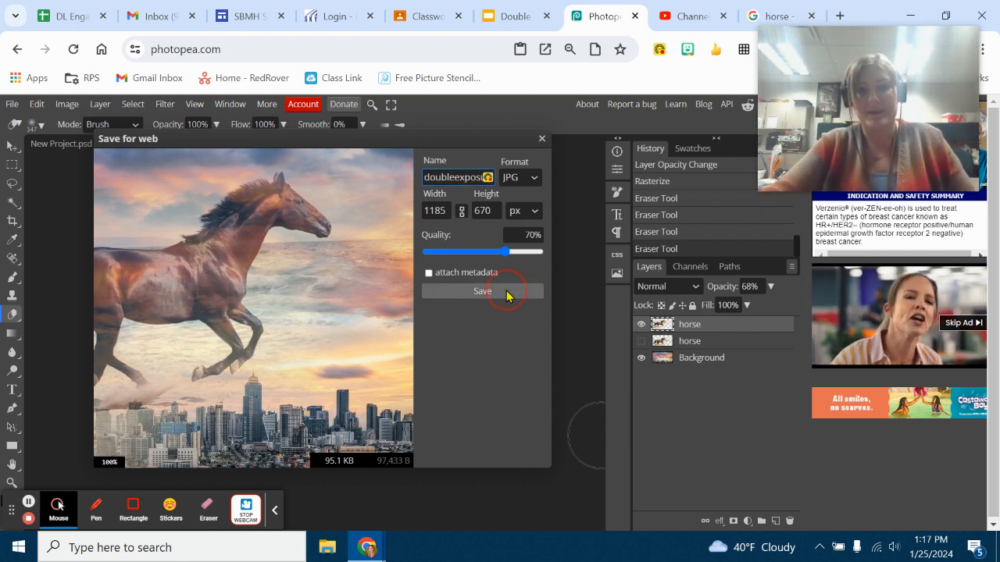
click(506, 293)
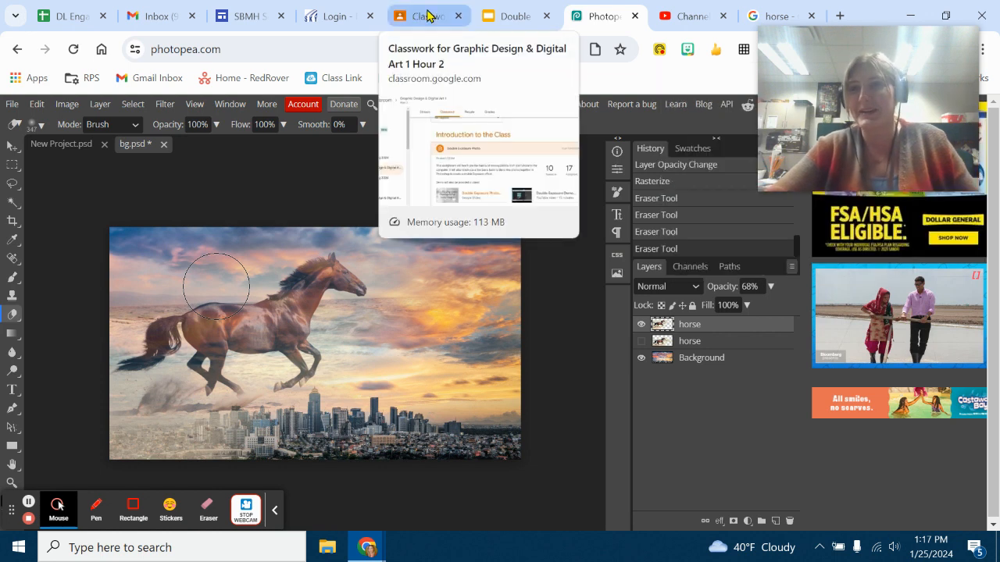
drag(875, 138, 844, 216)
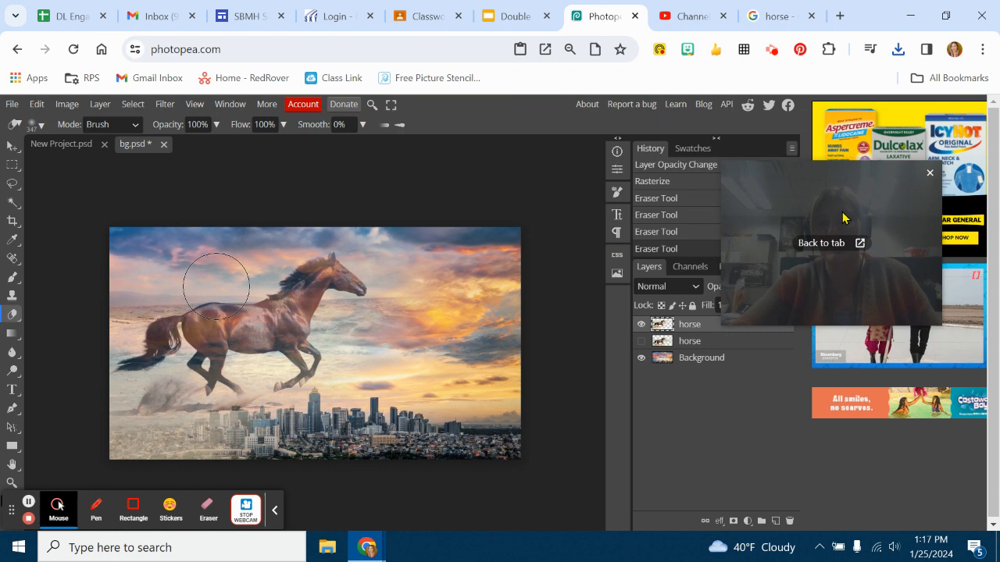
click(775, 52)
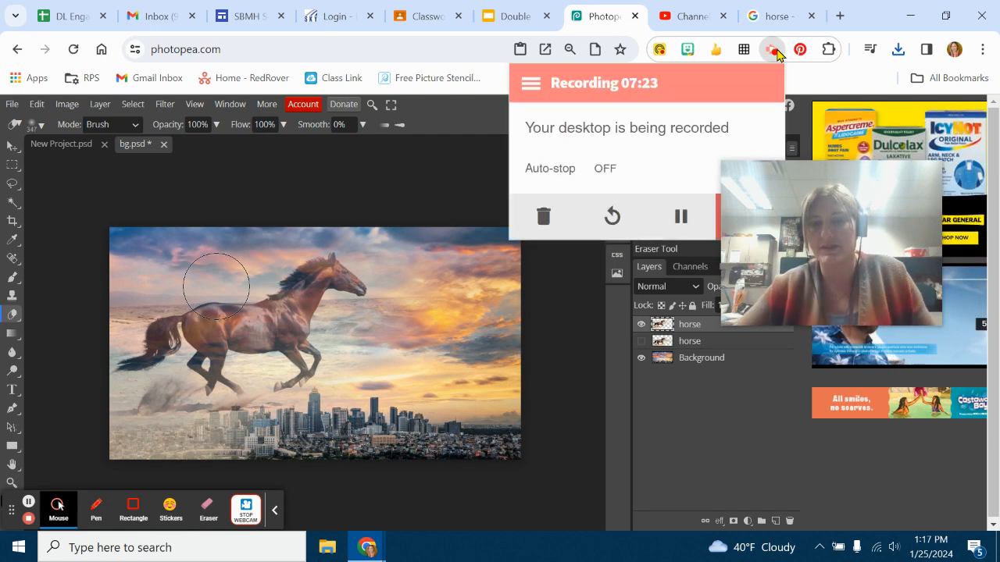